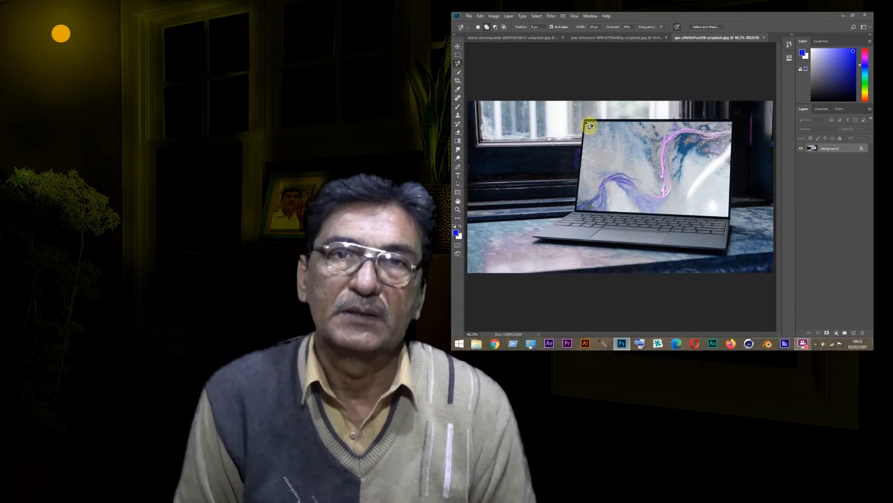
# Step: Trace the edges of the laptop's display with the Magnetic Lasso to select the screen area
pyautogui.scroll(3, 588, 126)
pyautogui.click(538, 98)
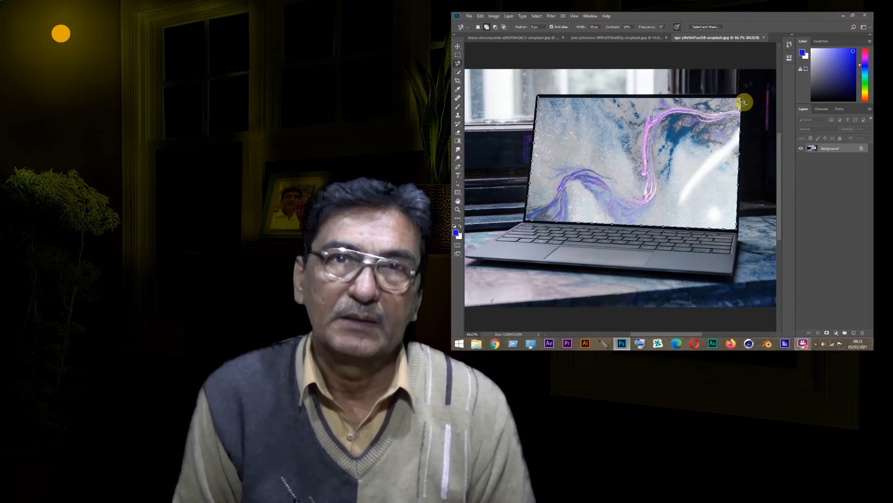
pyautogui.click(539, 98)
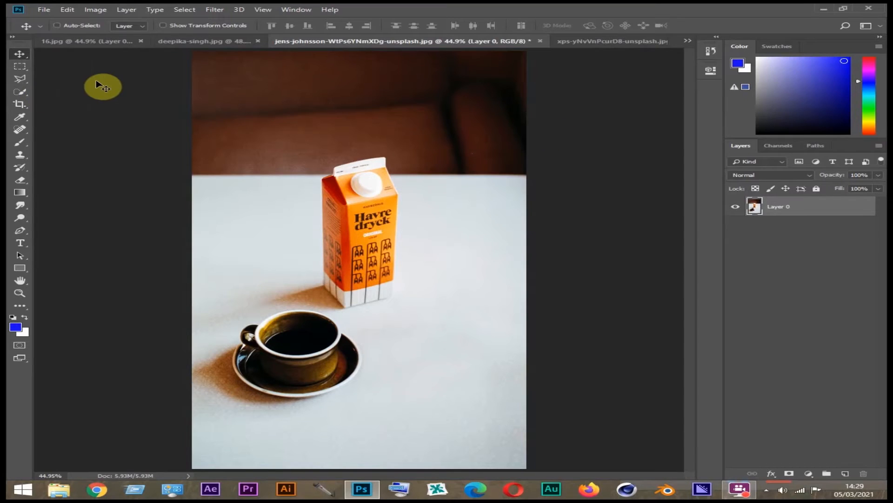
# Step: Draw a freehand Lasso selection around the coffee cup and saucer, and clear it again
pyautogui.click(23, 78)
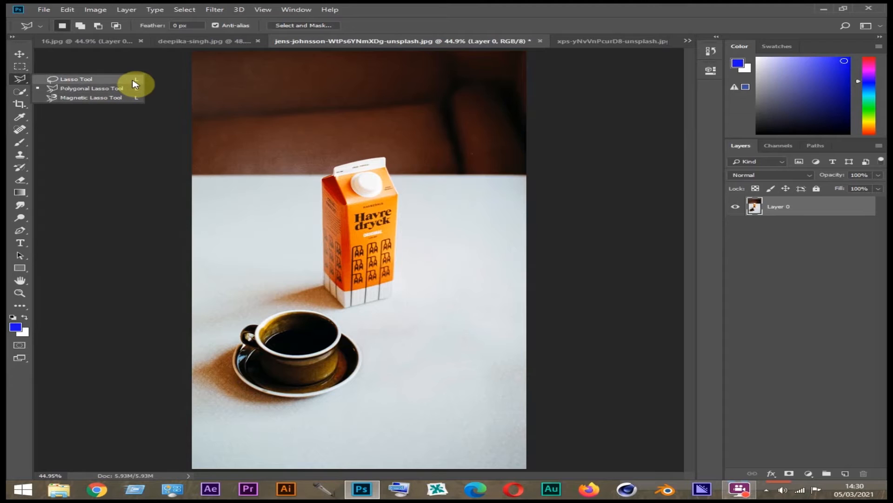
pyautogui.click(89, 79)
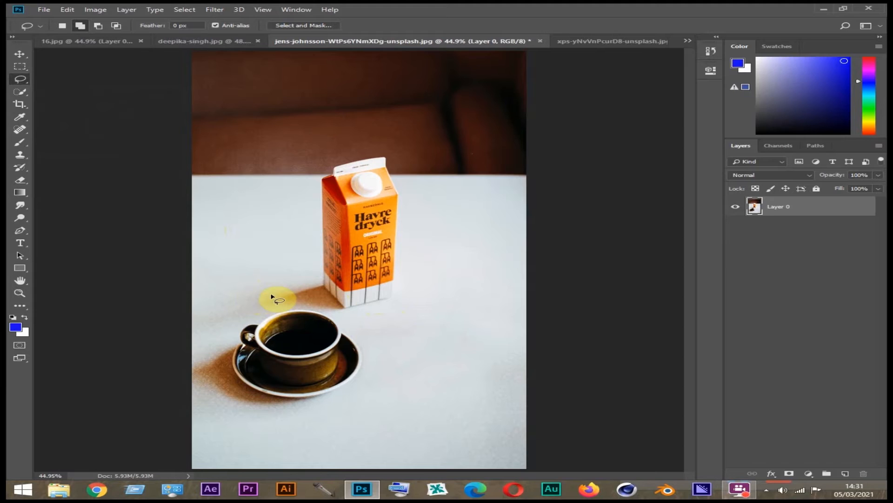
pyautogui.moveTo(273, 297)
pyautogui.mouseDown()
pyautogui.moveTo(215, 335)
pyautogui.moveTo(209, 372)
pyautogui.moveTo(229, 401)
pyautogui.moveTo(287, 419)
pyautogui.mouseUp()
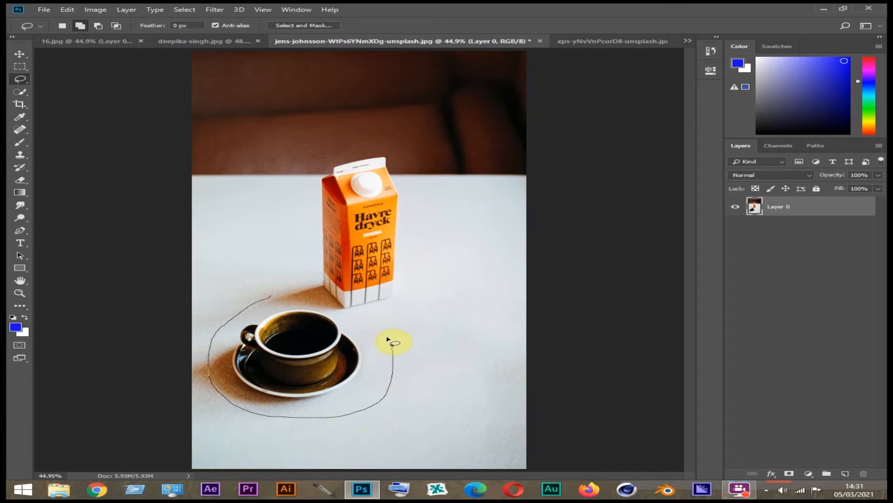
pyautogui.moveTo(361, 320)
pyautogui.mouseDown()
pyautogui.moveTo(301, 296)
pyautogui.moveTo(272, 297)
pyautogui.mouseUp()
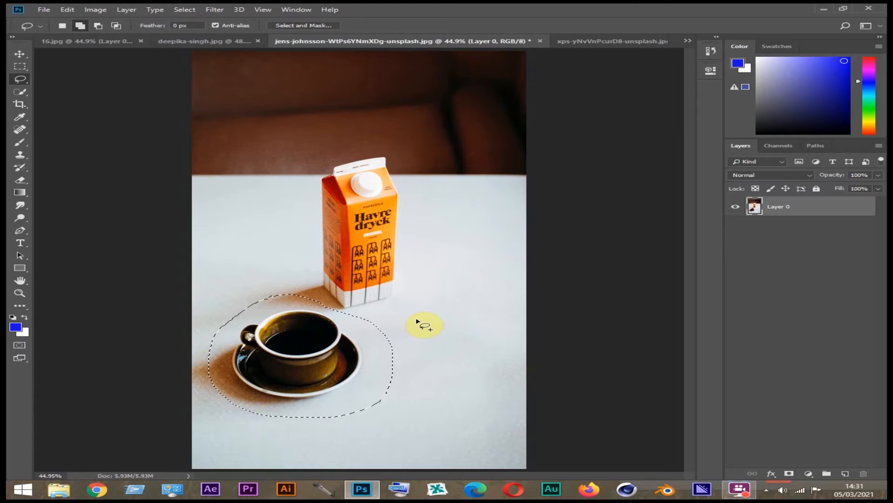
pyautogui.hotkey('ctrl', 'd')
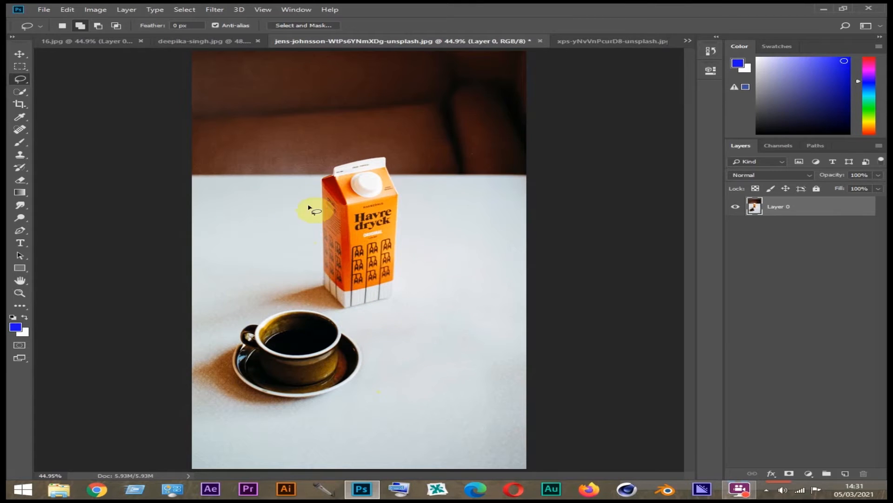
# Step: Draw freehand Lasso selections around the orange carton and along an open curve on the empty table, clearing each one
pyautogui.moveTo(298, 147)
pyautogui.mouseDown()
pyautogui.moveTo(323, 303)
pyautogui.moveTo(374, 321)
pyautogui.moveTo(413, 295)
pyautogui.moveTo(420, 228)
pyautogui.moveTo(408, 158)
pyautogui.moveTo(298, 150)
pyautogui.mouseUp()
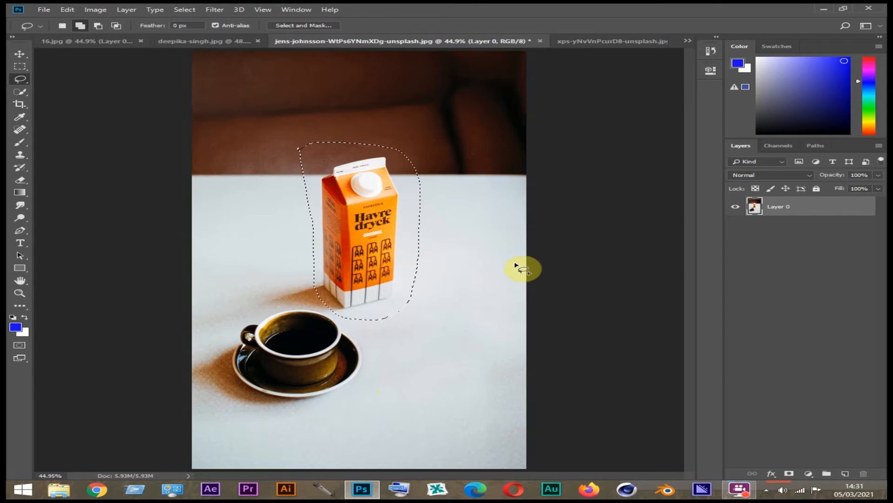
pyautogui.click(339, 198)
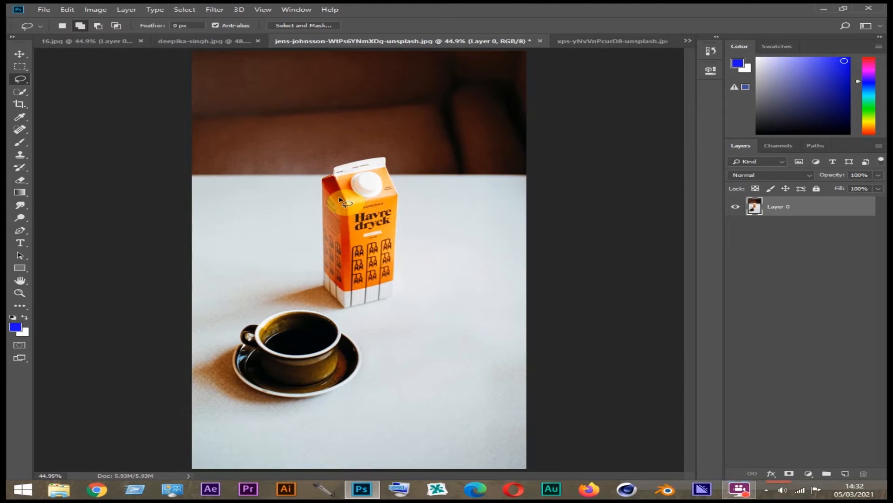
pyautogui.click(432, 231)
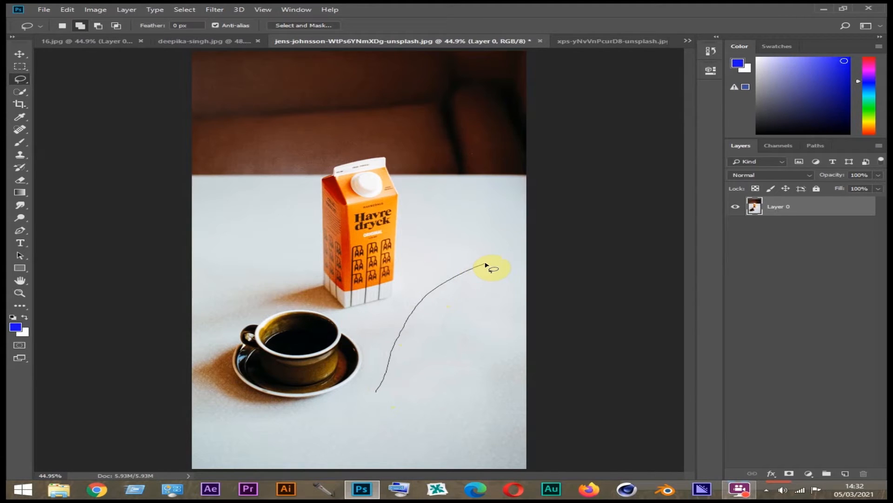
pyautogui.moveTo(485, 264); pyautogui.dragTo(487, 265)
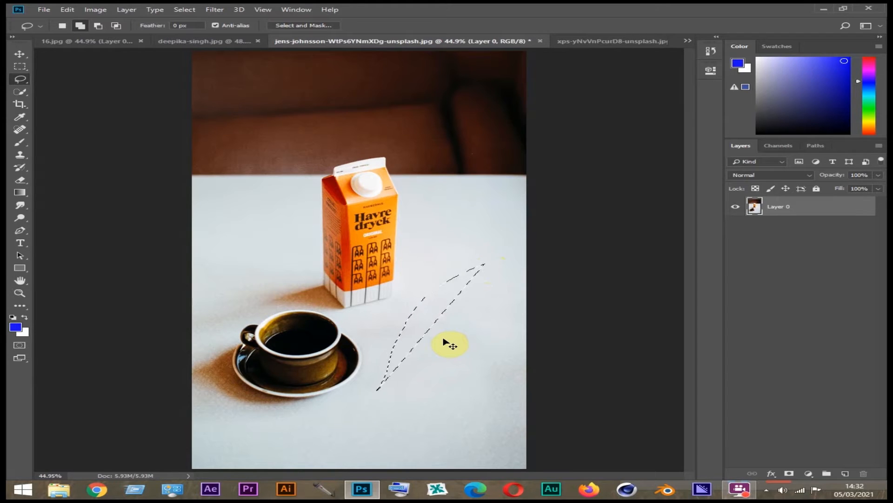
pyautogui.hotkey('ctrl', 'd')
# Step: Select the laptop's display in the xps-yNvVnPcurD8-unsplash.jpg image by tracing its four edges with the Magnetic Lasso Tool
pyautogui.rightClick(26, 79)
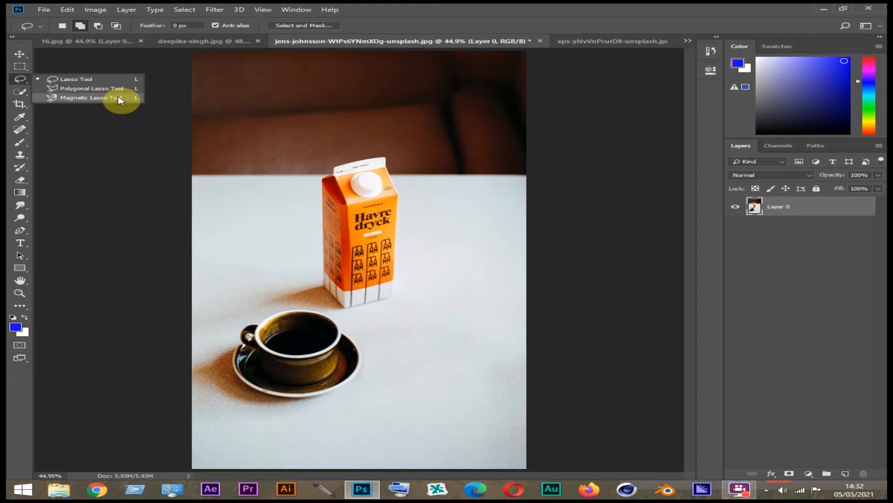
pyautogui.click(77, 101)
pyautogui.click(199, 41)
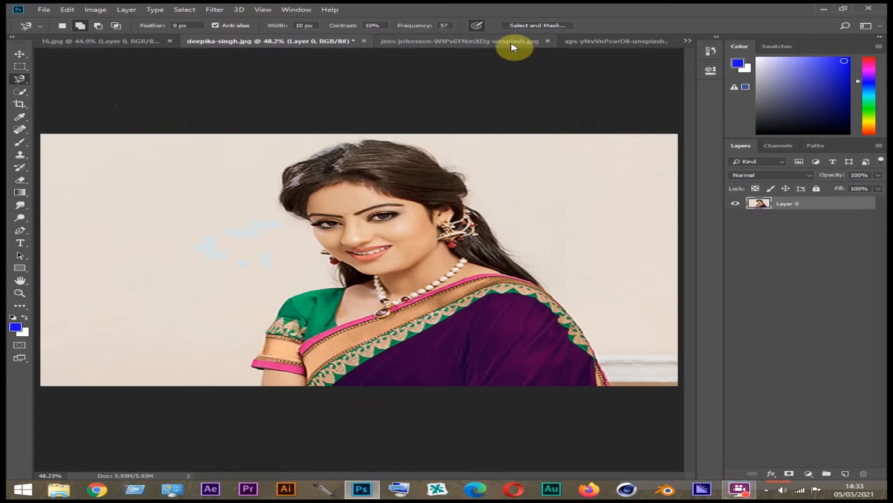
pyautogui.click(491, 42)
pyautogui.click(590, 42)
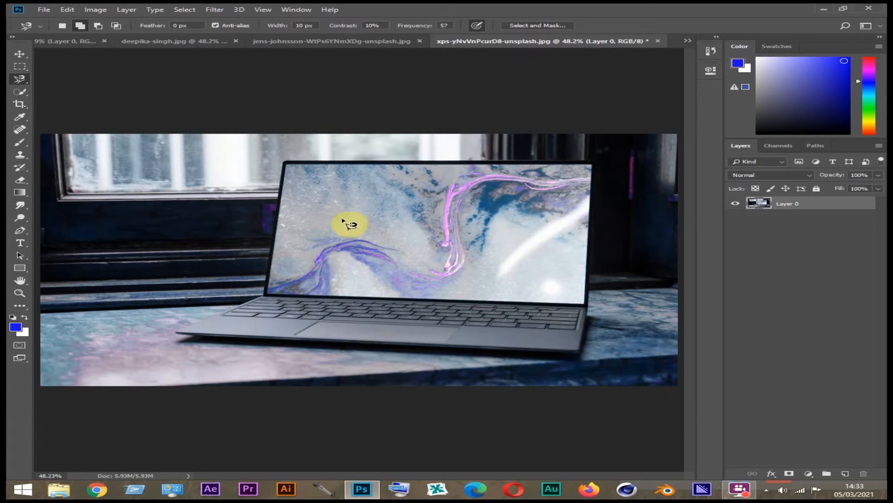
pyautogui.click(285, 164)
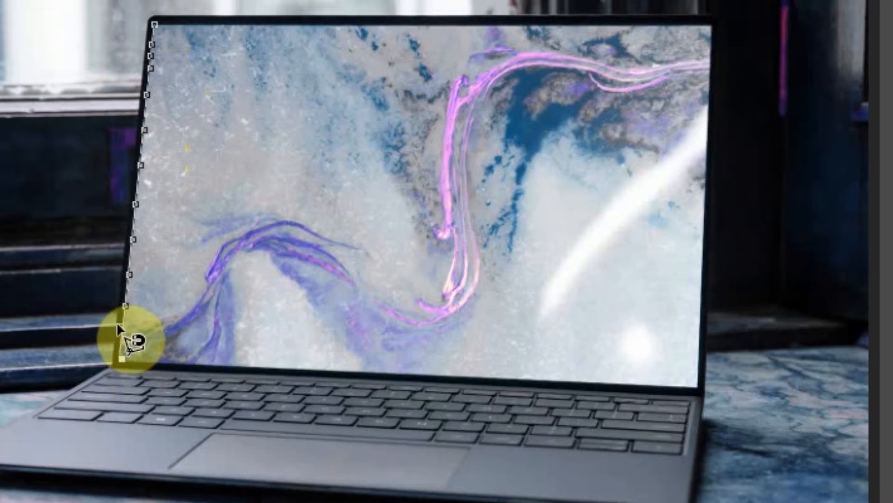
pyautogui.click(124, 361)
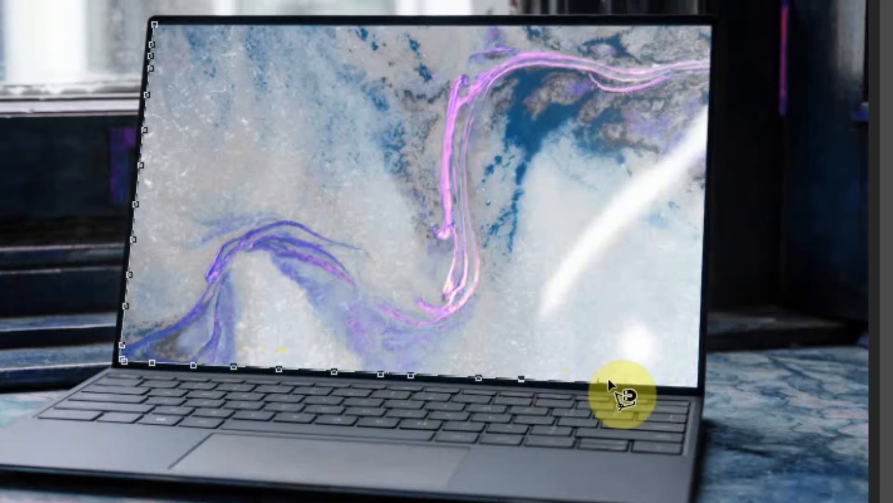
pyautogui.click(696, 381)
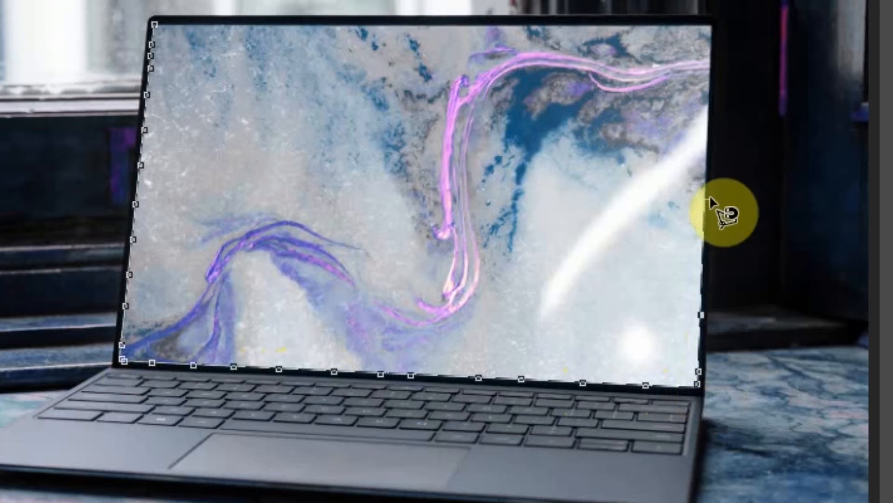
pyautogui.click(714, 26)
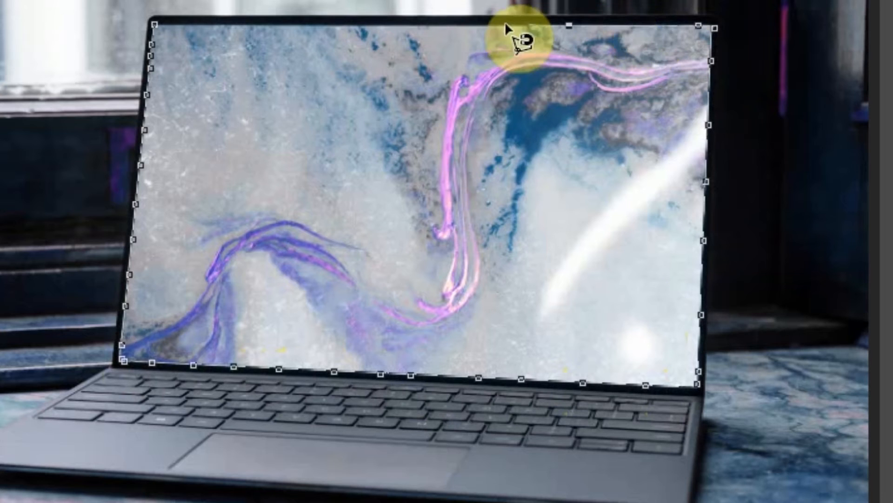
pyautogui.click(153, 23)
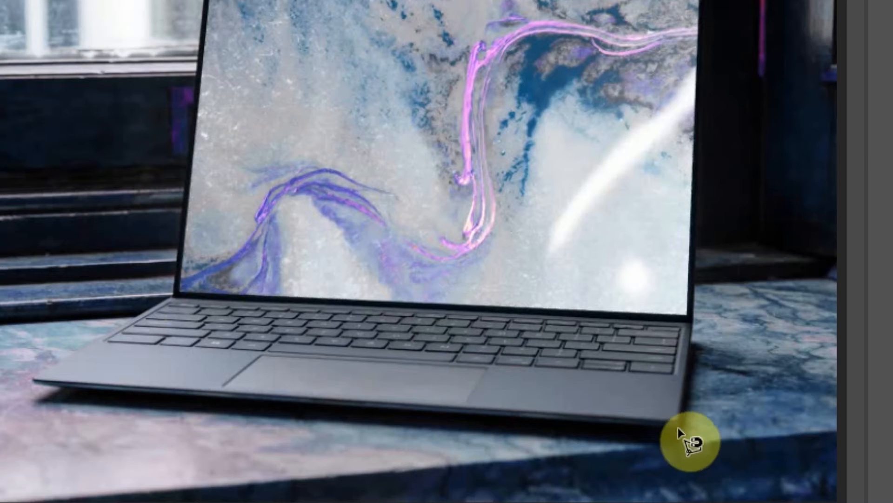
# Step: Try to trace the front edge of the laptop's base with the Magnetic Lasso
pyautogui.click(33, 381)
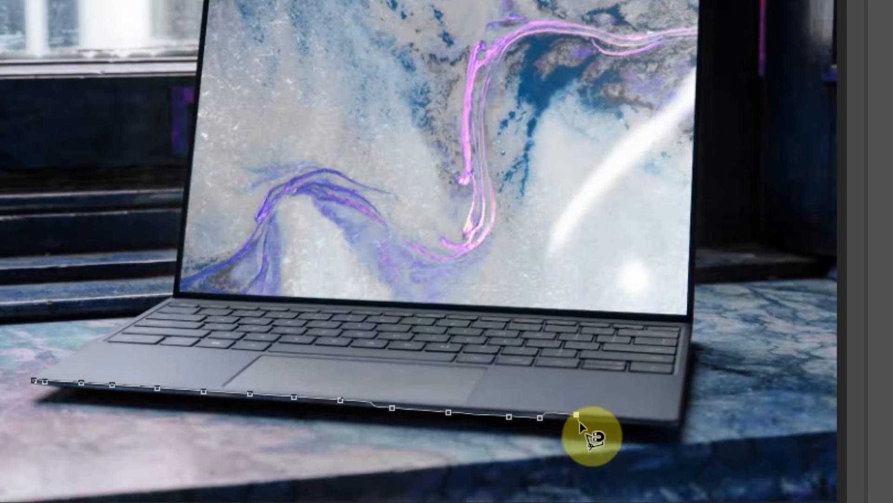
pyautogui.click(565, 413)
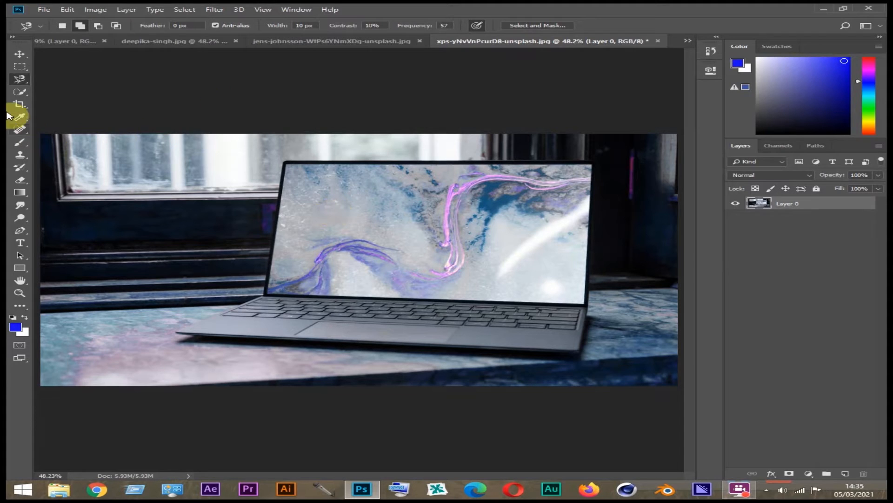
# Step: Start a Polygonal Lasso outline in the portrait of the woman in the sari, from her arm along the image's lower edge
pyautogui.rightClick(20, 80)
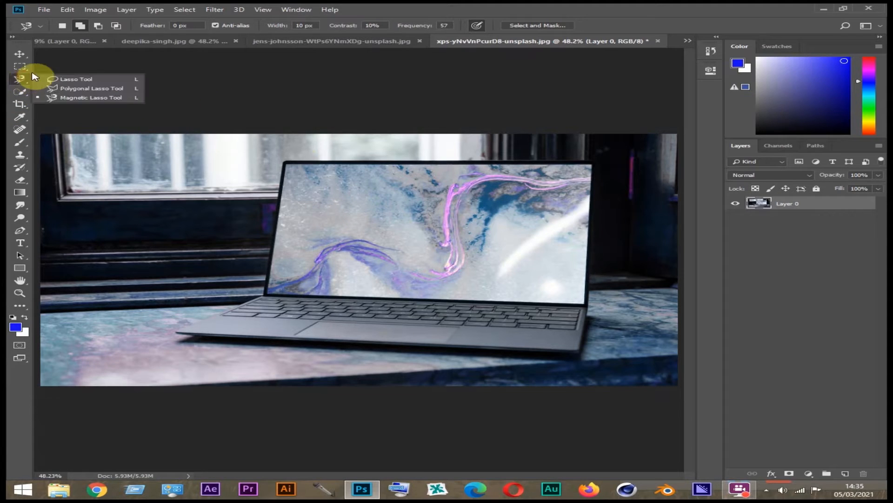
pyautogui.click(85, 90)
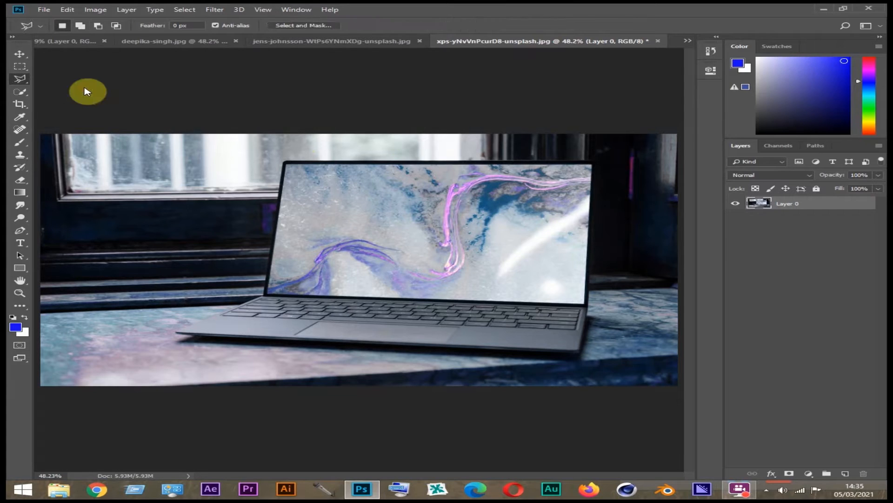
pyautogui.click(185, 43)
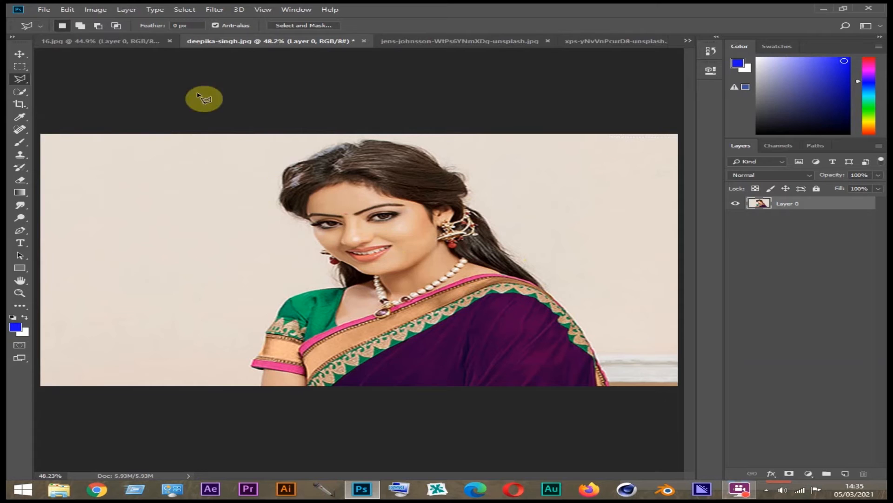
pyautogui.click(123, 42)
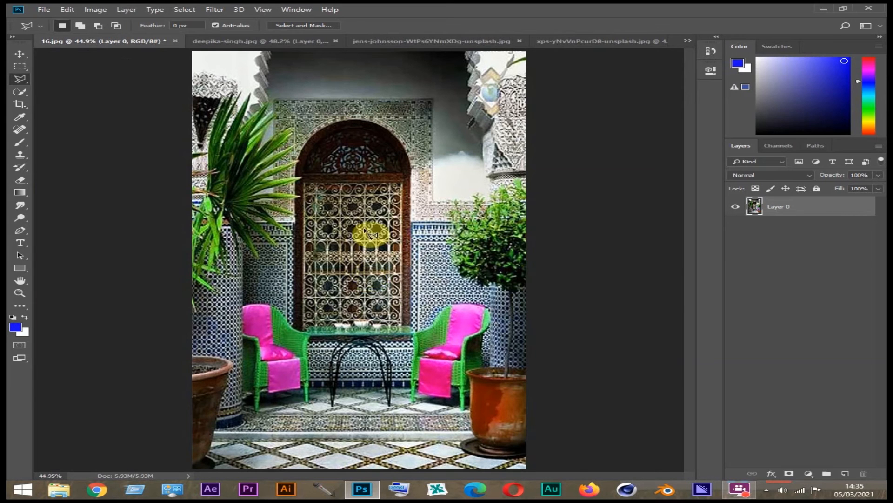
pyautogui.click(260, 42)
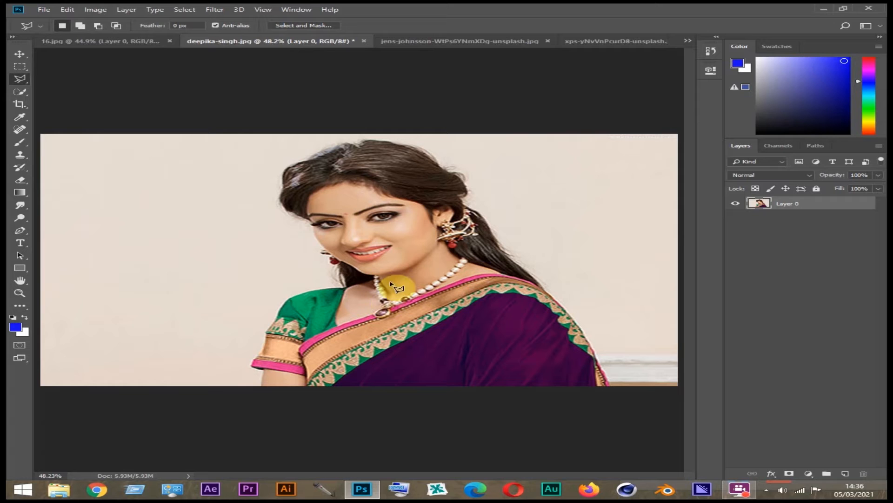
pyautogui.hotkey('ctrl', '+')
pyautogui.hotkey('ctrl', '+')
pyautogui.hotkey('ctrl', '+')
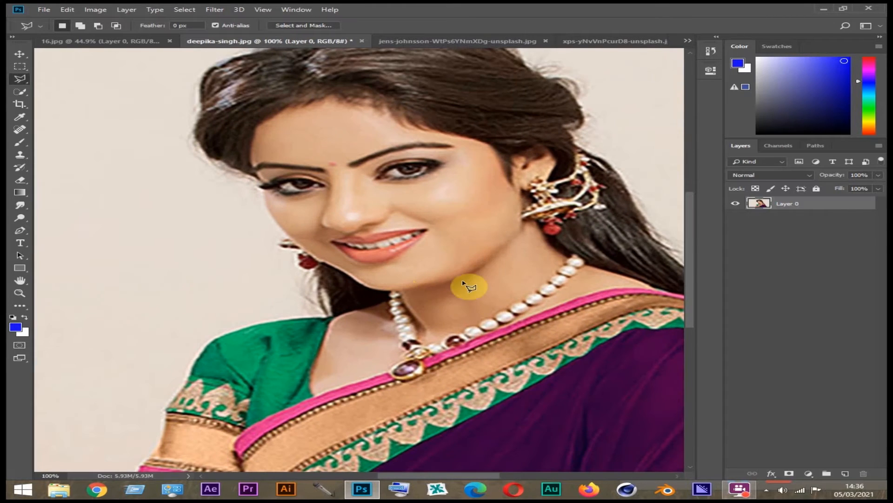
pyautogui.moveTo(425, 339)
pyautogui.mouseDown()
pyautogui.moveTo(425, 255)
pyautogui.moveTo(411, 236)
pyautogui.moveTo(438, 254)
pyautogui.mouseUp()
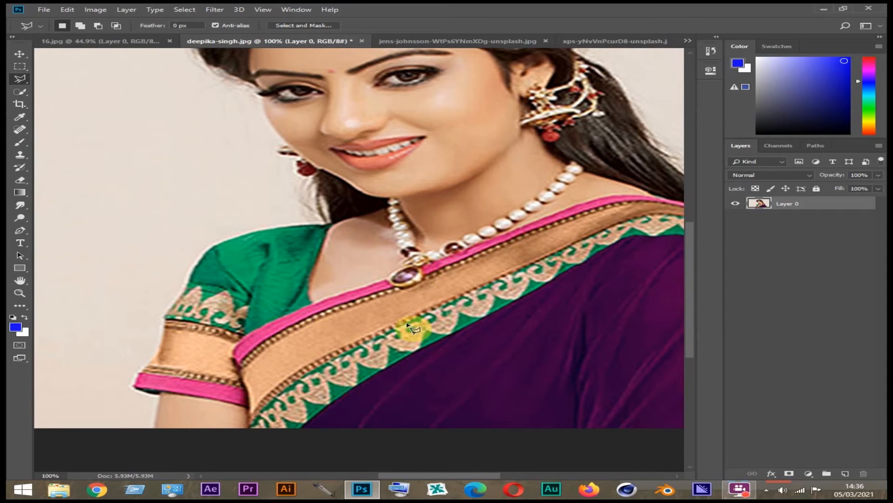
pyautogui.click(155, 427)
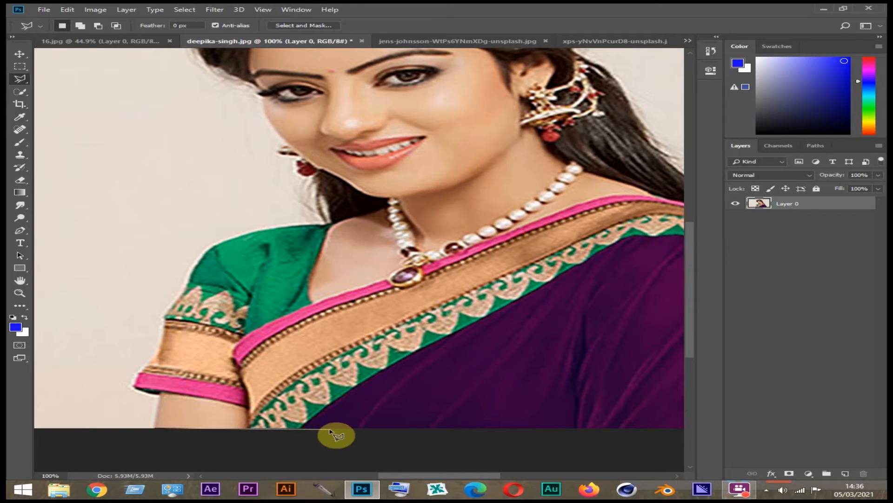
pyautogui.click(375, 428)
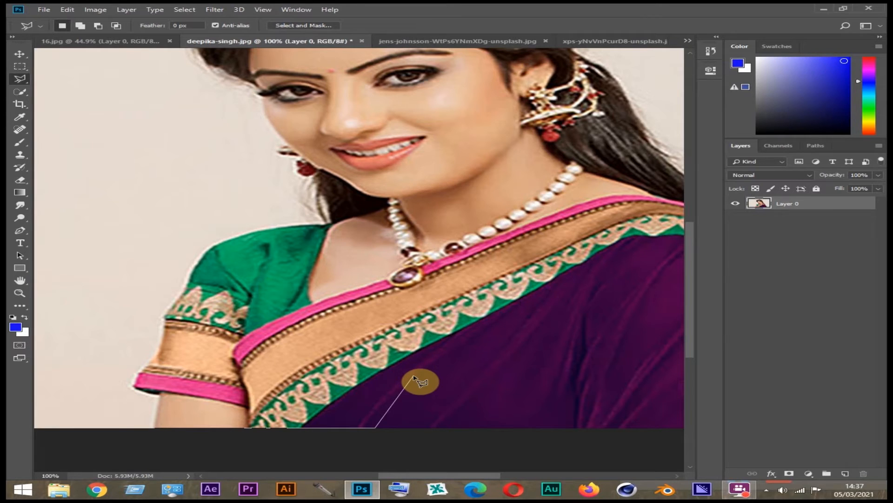
# Step: Continue the polygonal outline along the image's lower edge to the sari's outer corner and up its embroidered border
pyautogui.press('space')
pyautogui.moveTo(574, 363)
pyautogui.mouseDown()
pyautogui.moveTo(357, 345)
pyautogui.moveTo(403, 341)
pyautogui.moveTo(335, 332)
pyautogui.mouseUp()
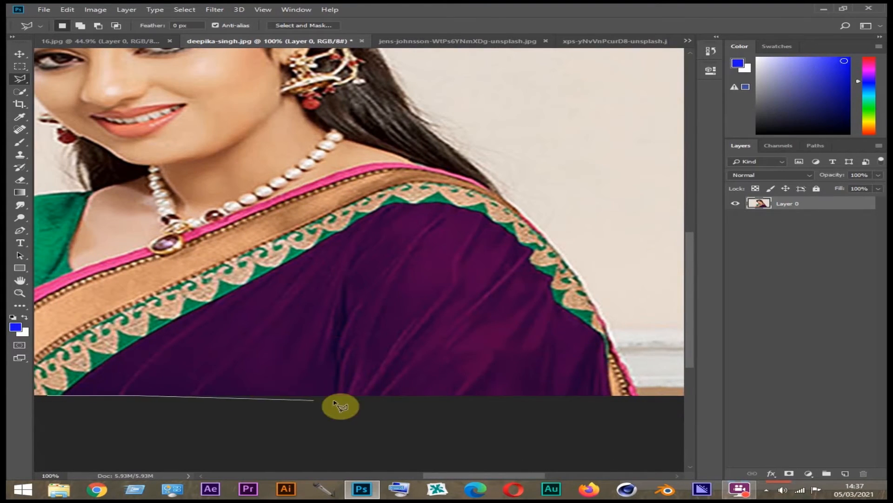
pyautogui.scroll(1, 640, 397)
pyautogui.click(640, 396)
pyautogui.click(612, 341)
pyautogui.click(576, 258)
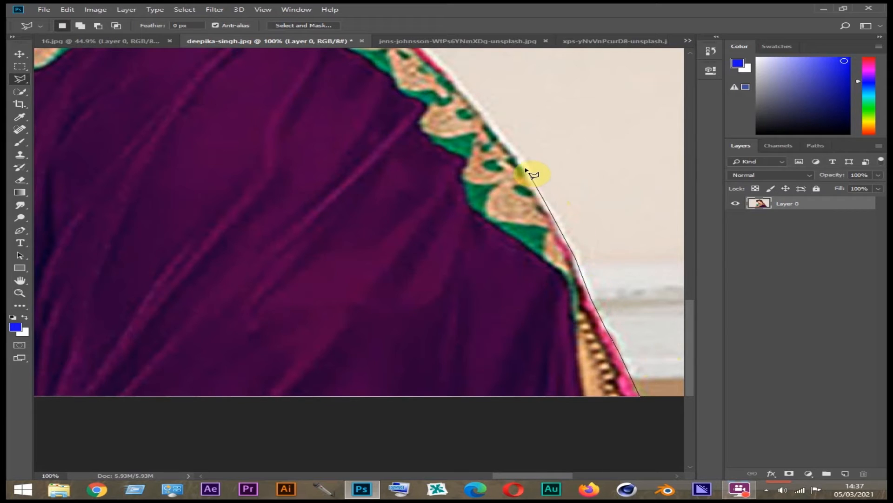
pyautogui.click(502, 130)
pyautogui.click(471, 95)
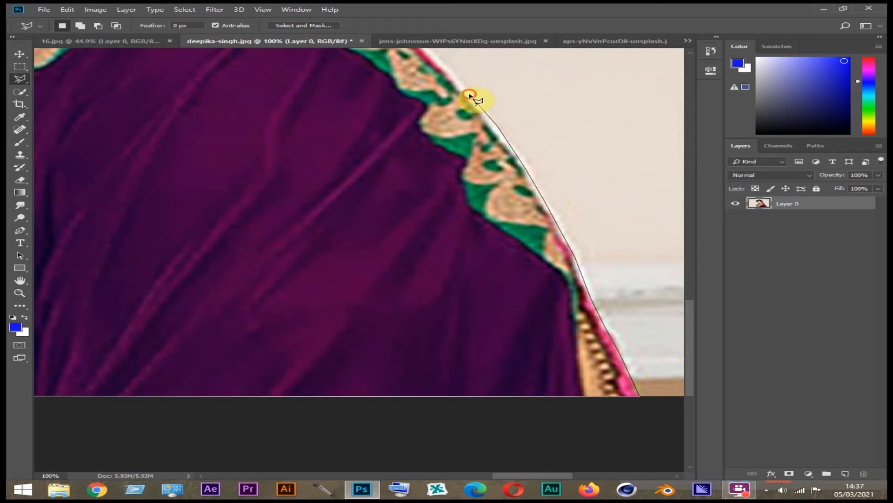
pyautogui.click(447, 67)
# Step: Continue the polygonal outline up the sari's shoulder border and along the long hair to beside the ear
pyautogui.press('space')
pyautogui.moveTo(435, 156); pyautogui.dragTo(593, 365)
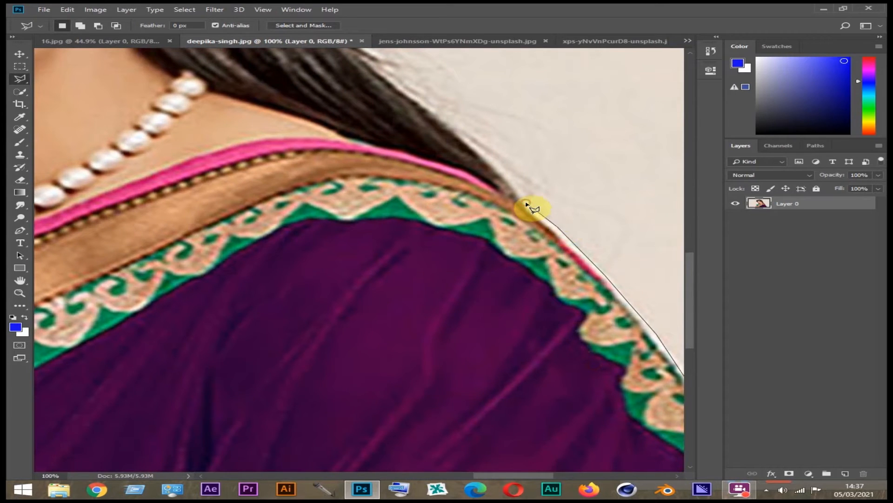
pyautogui.click(425, 196)
pyautogui.scroll(-4, 425, 196)
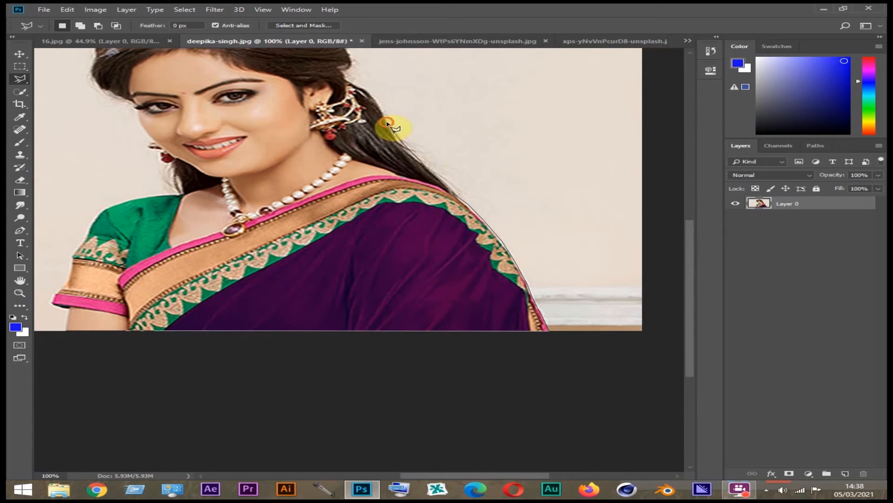
pyautogui.click(383, 113)
pyautogui.click(376, 102)
pyautogui.click(369, 94)
pyautogui.click(354, 85)
pyautogui.click(344, 72)
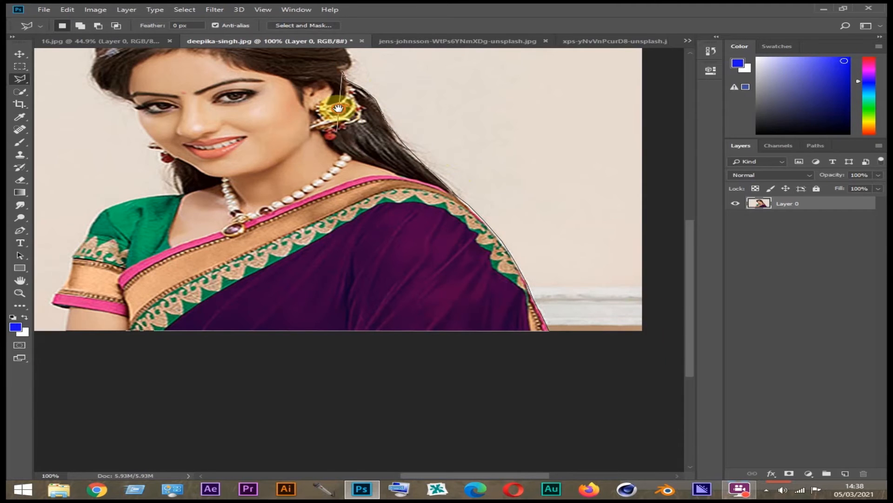
# Step: Continue the polygonal outline from behind the ear over the top of the hair to the opposite temple
pyautogui.moveTo(337, 113); pyautogui.dragTo(393, 244)
pyautogui.click(407, 195)
pyautogui.click(406, 183)
pyautogui.click(393, 168)
pyautogui.click(372, 160)
pyautogui.click(346, 138)
pyautogui.click(274, 122)
pyautogui.click(240, 126)
pyautogui.click(207, 134)
pyautogui.click(159, 160)
pyautogui.click(147, 197)
pyautogui.click(157, 219)
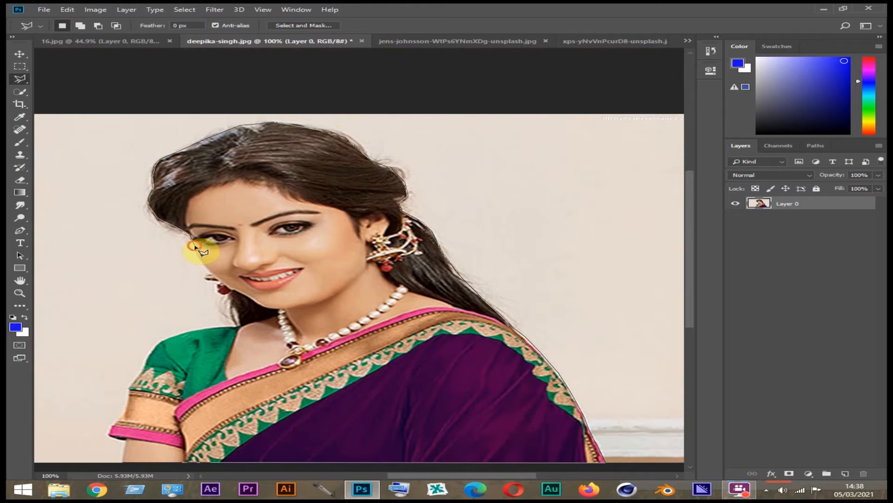
# Step: Extend the polygonal outline down the side of the face, around the earring and along the hair to the blouse shoulder
pyautogui.scroll(1, 196, 243)
pyautogui.moveTo(238, 223); pyautogui.dragTo(271, 179)
pyautogui.click(252, 240)
pyautogui.click(262, 252)
pyautogui.click(274, 271)
pyautogui.click(277, 288)
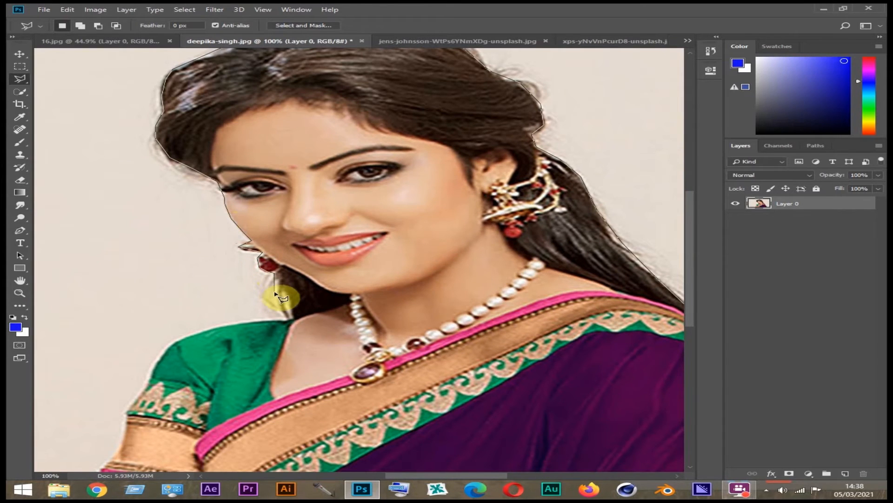
pyautogui.click(289, 317)
# Step: Trace the green blouse shoulder and sleeve down the arm and close the polygonal selection around the woman
pyautogui.click(248, 322)
pyautogui.click(202, 329)
pyautogui.click(172, 344)
pyautogui.click(160, 359)
pyautogui.click(136, 398)
pyautogui.moveTo(265, 336); pyautogui.dragTo(362, 220)
pyautogui.click(363, 220)
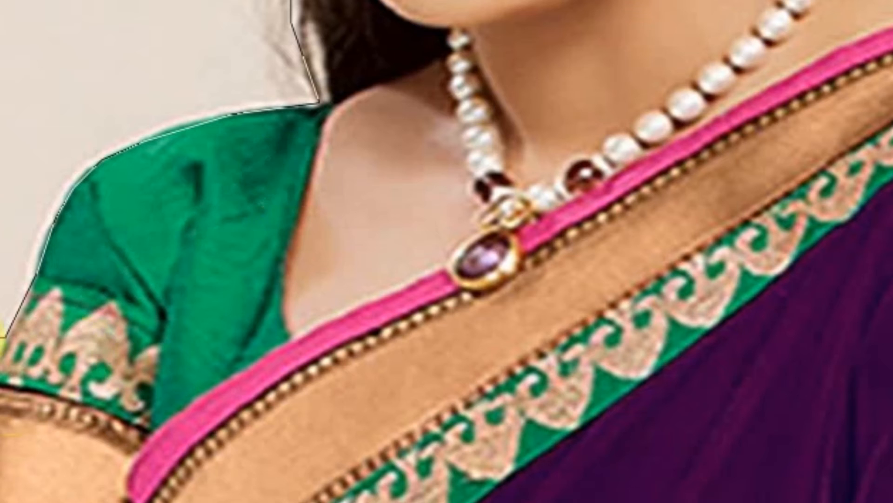
pyautogui.click(224, 294)
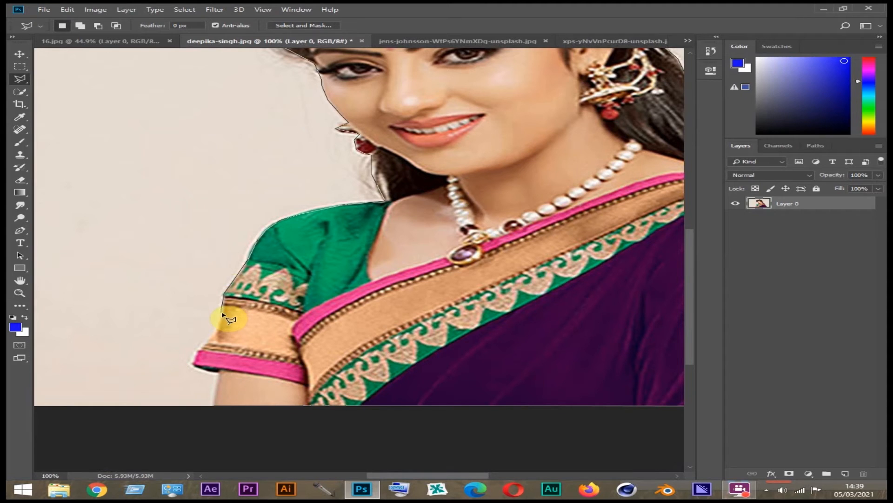
pyautogui.click(202, 349)
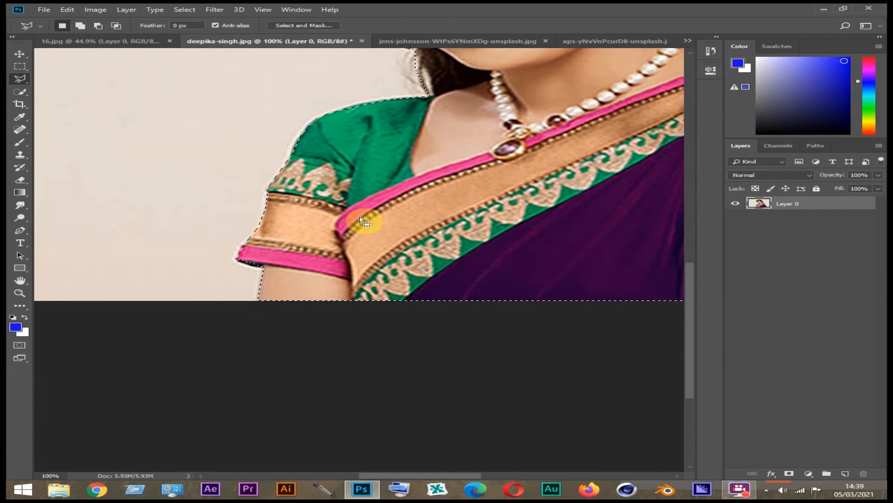
pyautogui.hotkey('ctrl', '0')
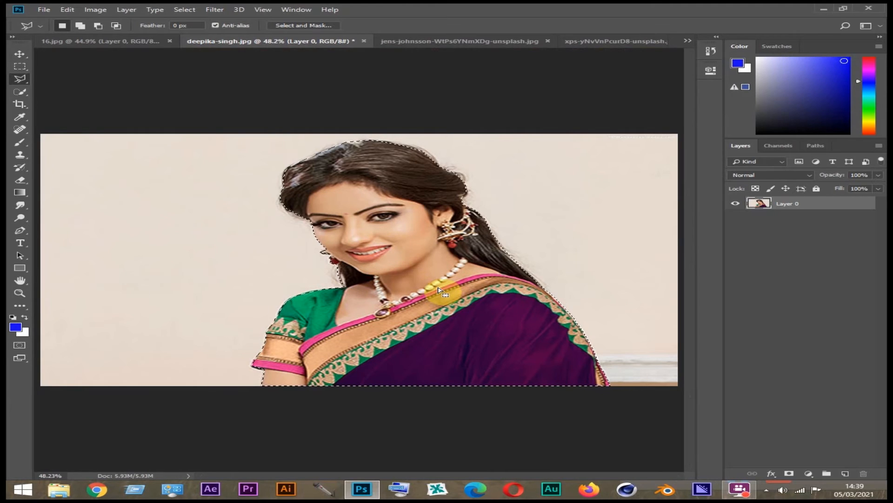
# Step: Cut the selected woman out of the portrait and paste her into 16.jpg
pyautogui.press('v')
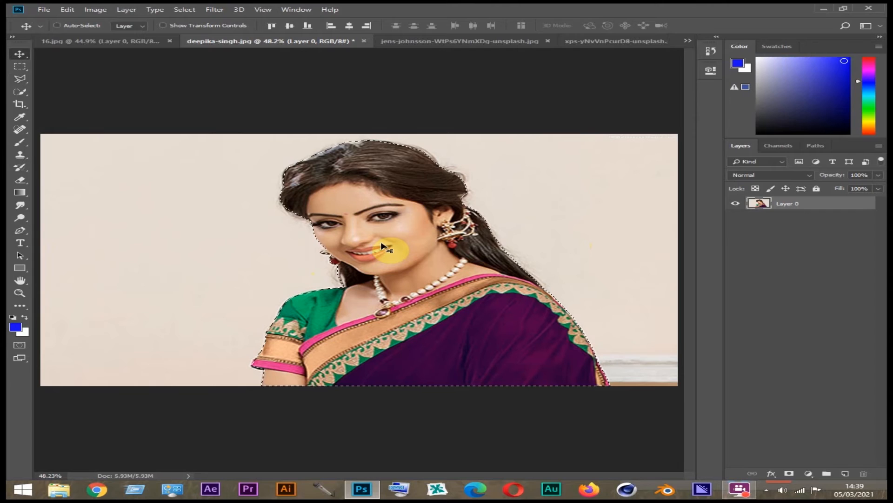
pyautogui.press('ctrl')
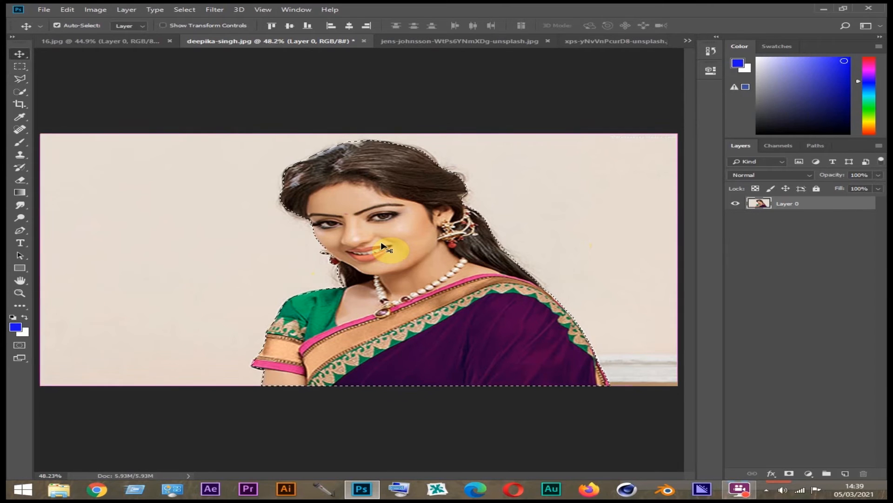
pyautogui.hotkey('ctrl', 'x')
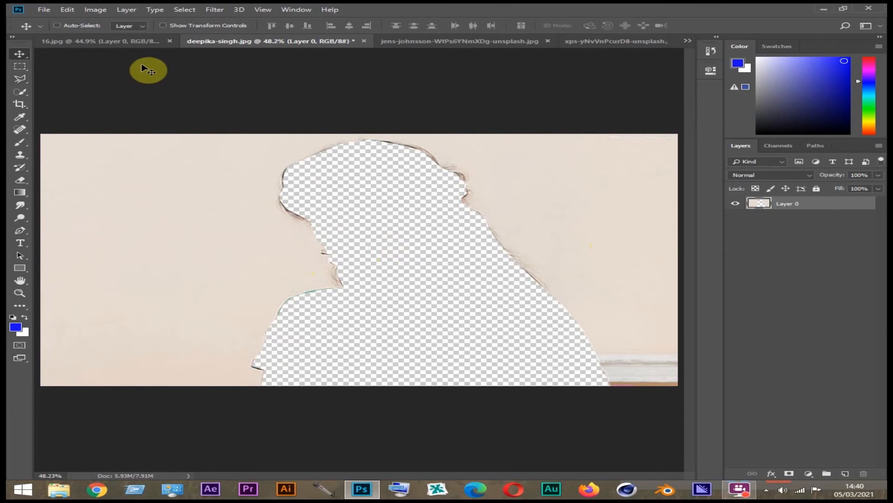
pyautogui.click(130, 42)
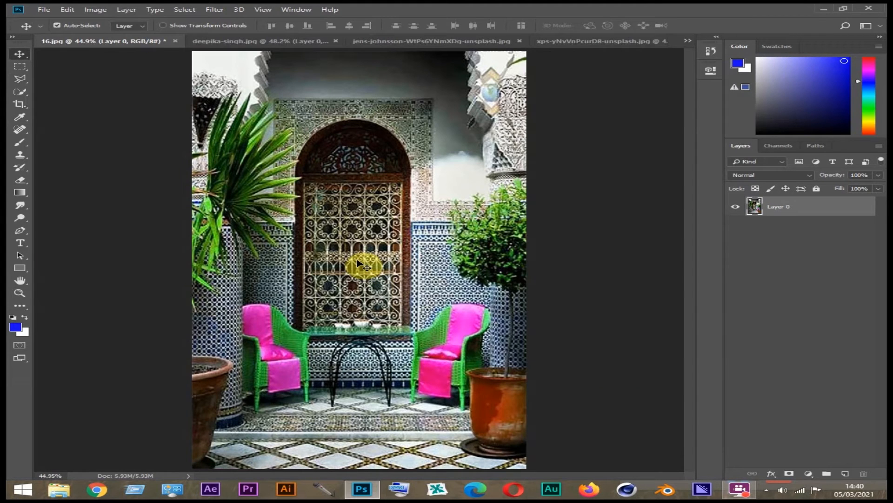
pyautogui.moveTo(362, 266); pyautogui.dragTo(362, 266)
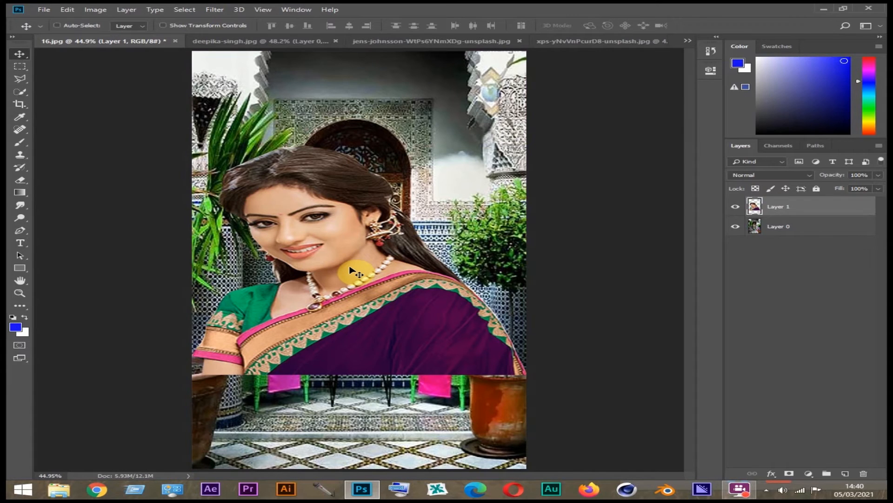
# Step: Undo the paste in 16.jpg and the cut in the portrait image
pyautogui.hotkey('ctrl', 'z')
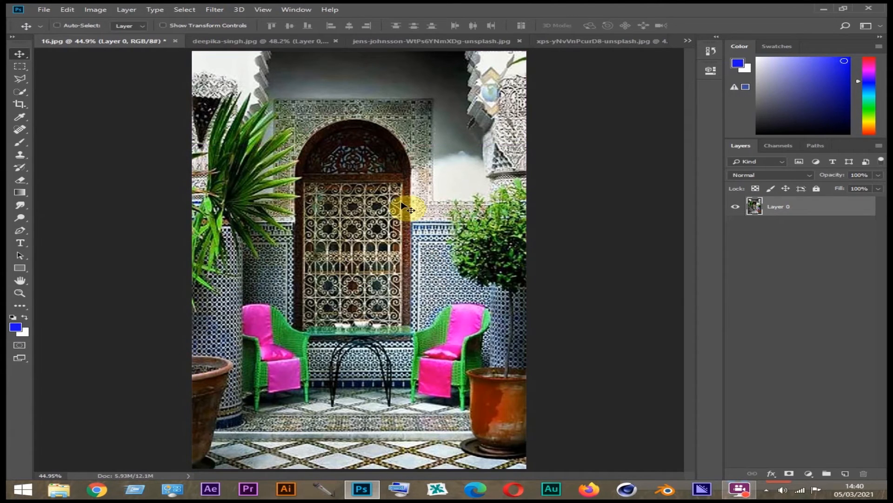
pyautogui.click(198, 43)
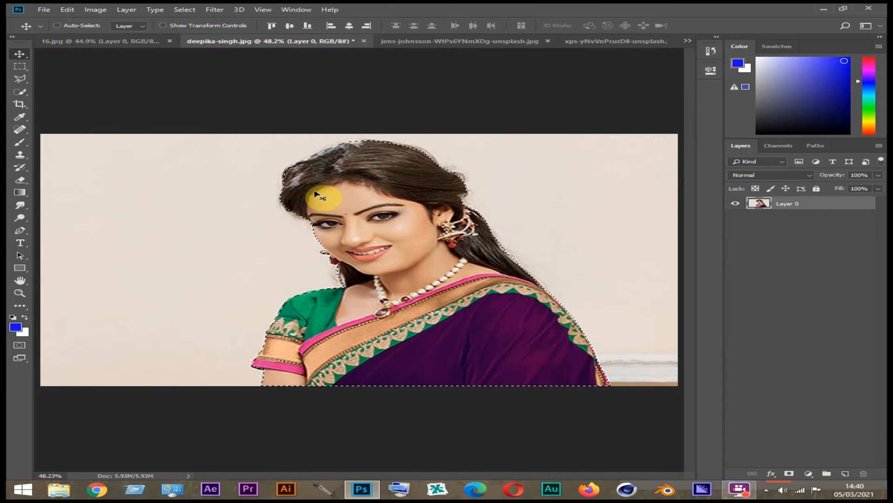
# Step: Copy the selected woman from the portrait and paste her into 16.jpg
pyautogui.click(68, 10)
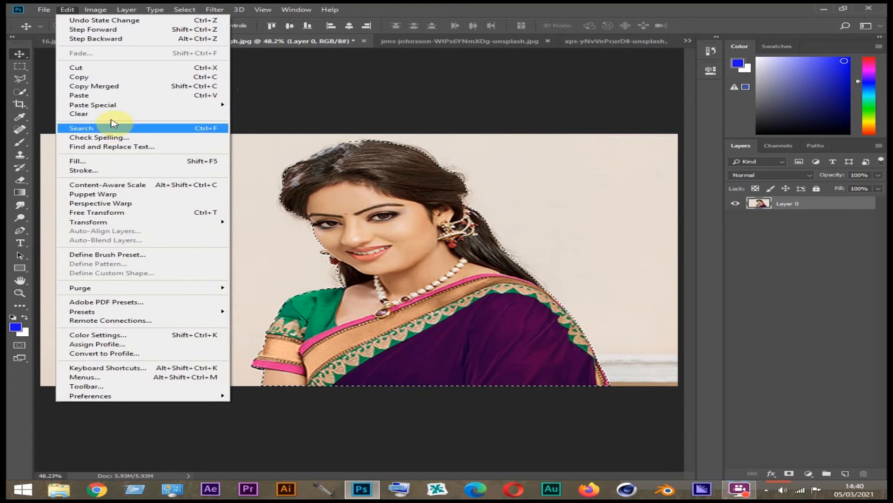
pyautogui.click(95, 77)
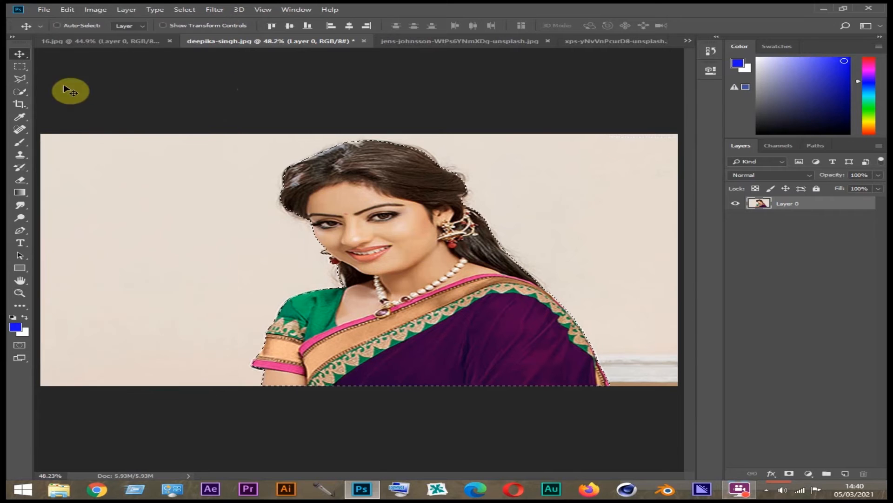
pyautogui.click(108, 42)
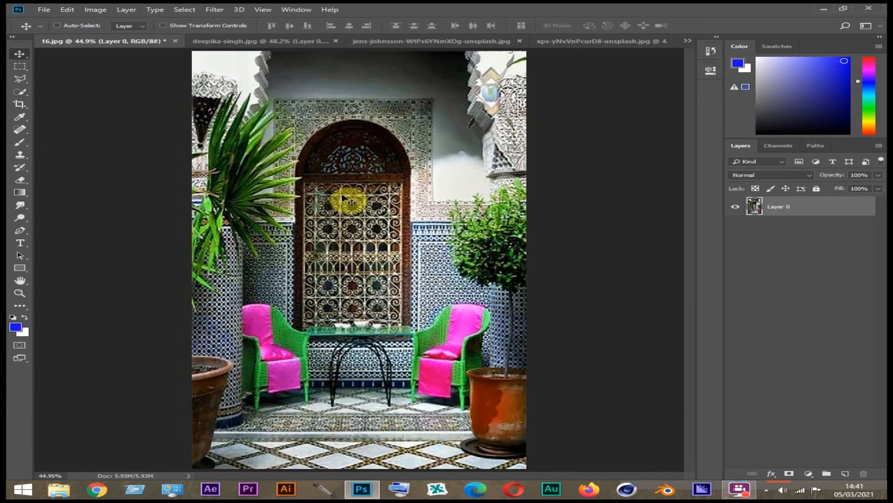
pyautogui.hotkey('ctrl', 'v')
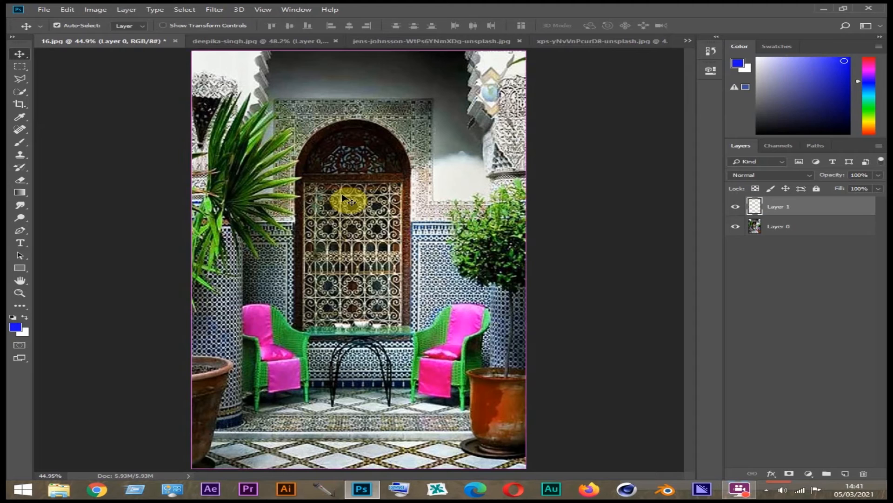
# Step: Move the pasted woman straight down to the lower edge of 16.jpg
pyautogui.click(70, 9)
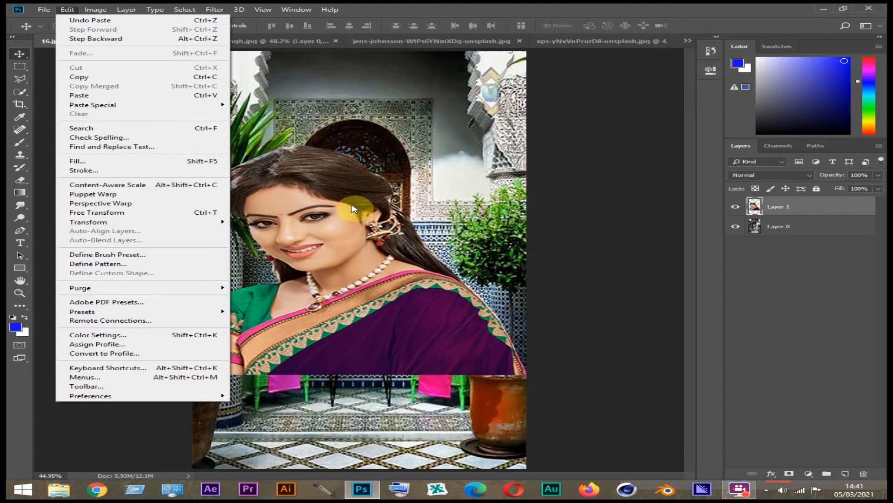
pyautogui.click(461, 10)
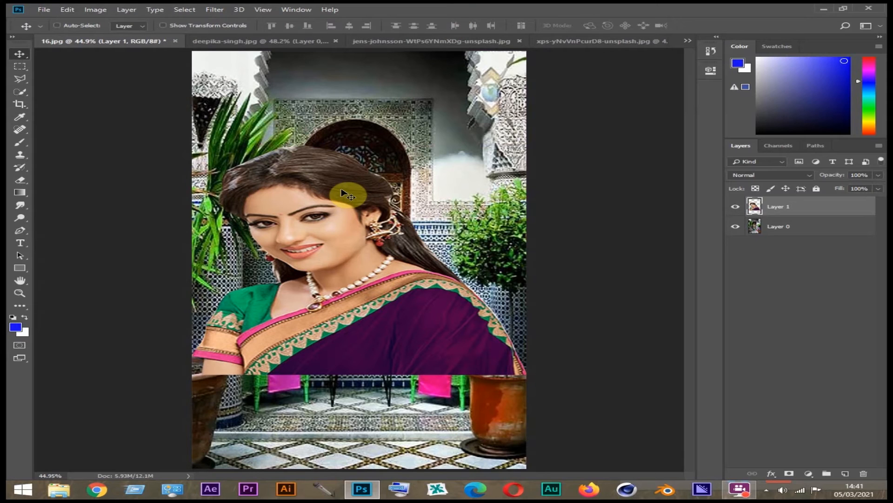
pyautogui.moveTo(347, 229); pyautogui.dragTo(345, 322)
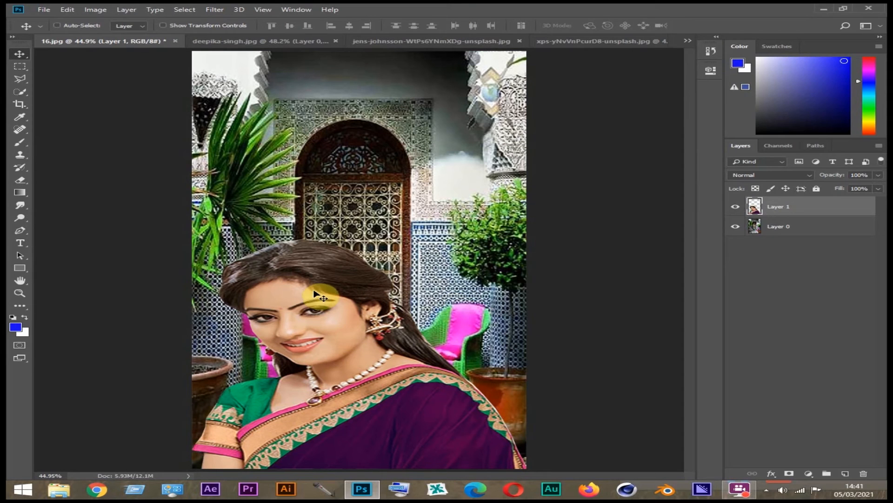
# Step: Return to the portrait image and copy the selected woman onto a new layer
pyautogui.click(225, 41)
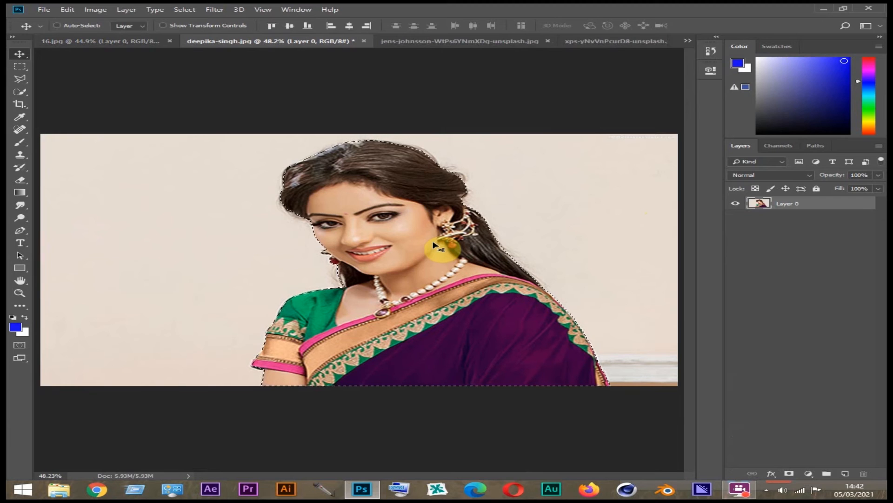
pyautogui.hotkey('ctrl', 'shift', 'i')
pyautogui.hotkey('ctrl', 'shift', 'i')
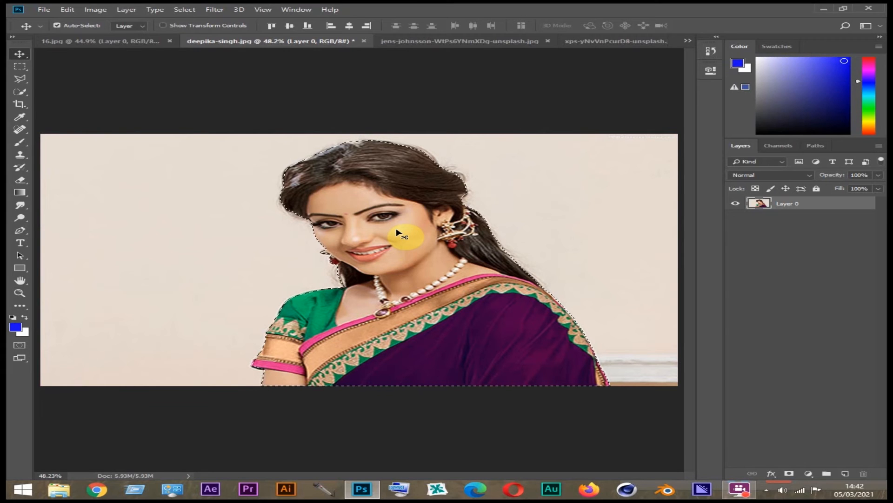
pyautogui.hotkey('ctrl', 'j')
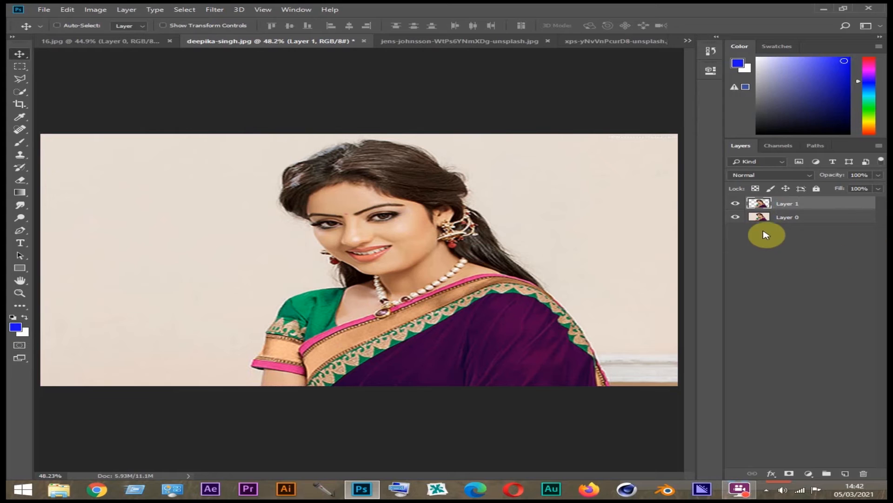
# Step: Hide Layer 0 and shift the woman's cutout slightly downward
pyautogui.click(735, 217)
pyautogui.moveTo(409, 245); pyautogui.dragTo(405, 248)
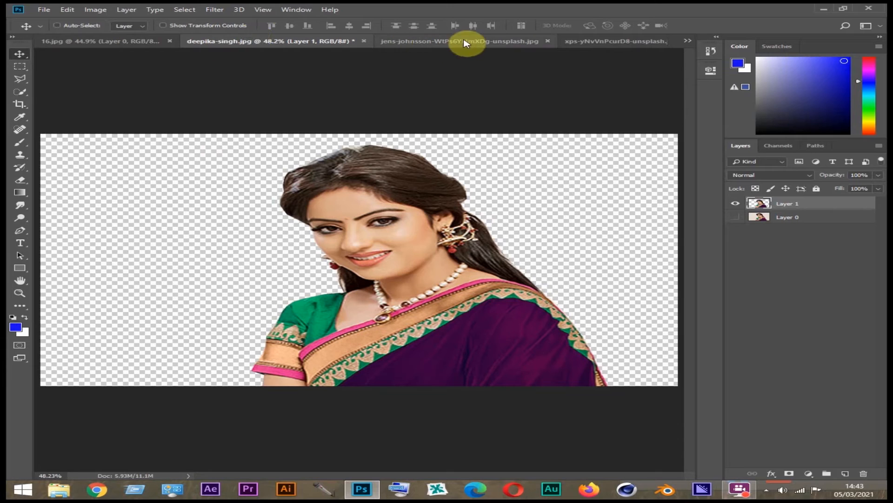
# Step: Copy the entire laptop image xps-yNvVnPcurD8-unsplash.jpg and paste it as a new layer into the portrait document
pyautogui.click(579, 42)
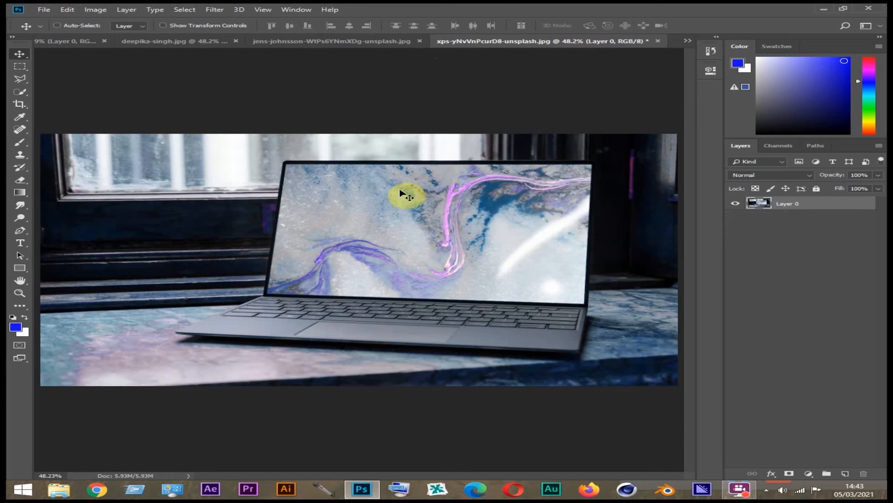
pyautogui.press('ctrl')
pyautogui.hotkey('ctrl', 'a')
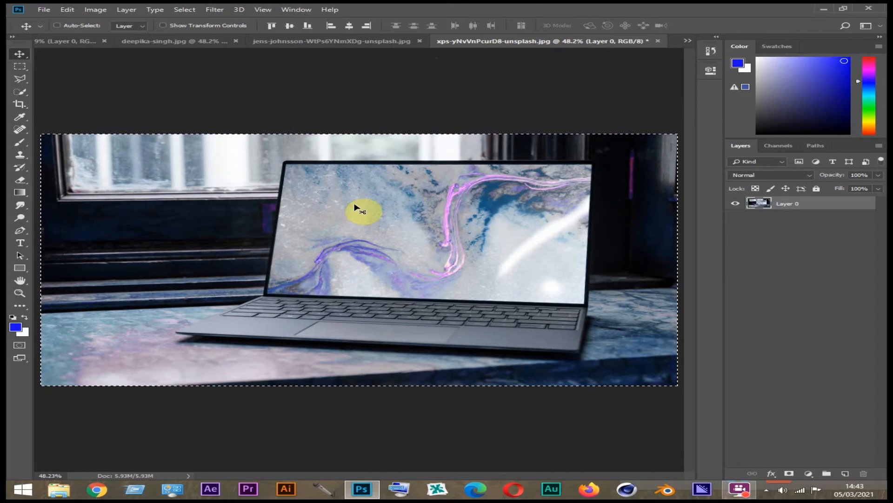
pyautogui.click(309, 42)
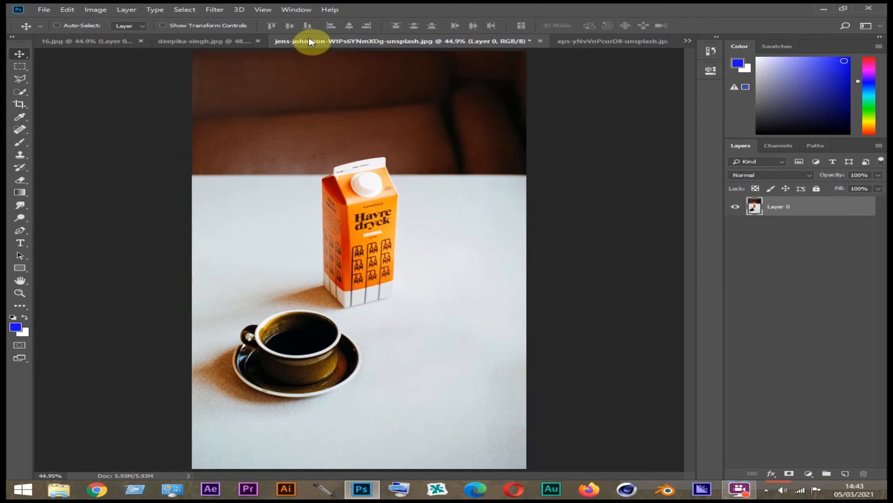
pyautogui.click(186, 41)
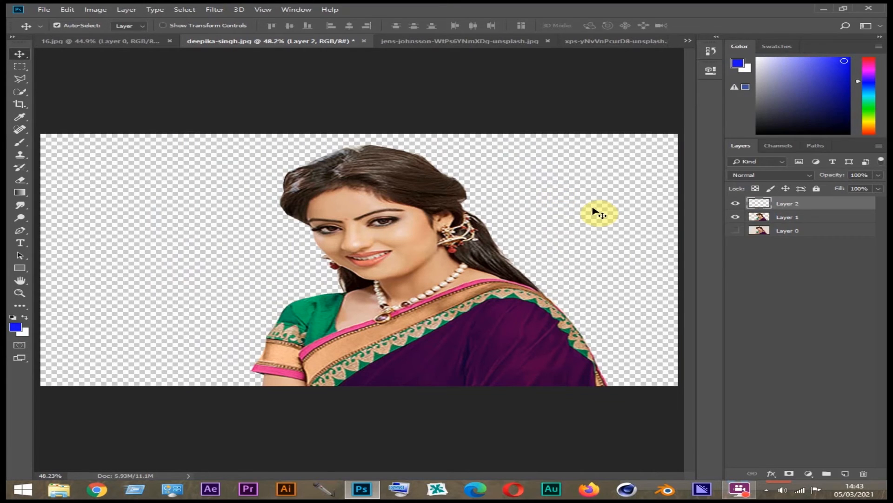
pyautogui.hotkey('ctrl', 'v')
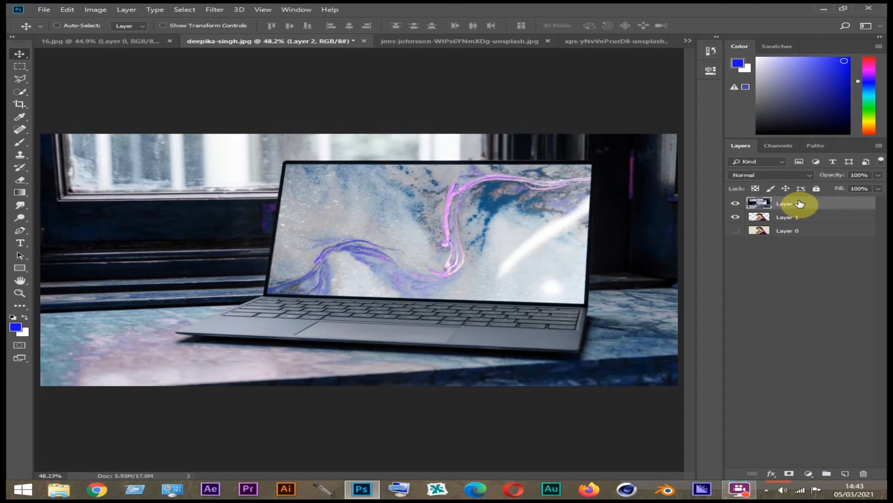
# Step: Show Layer 0 again and move the laptop layer beneath the woman's cutout on Layer 1
pyautogui.click(737, 231)
pyautogui.moveTo(790, 202); pyautogui.dragTo(787, 224)
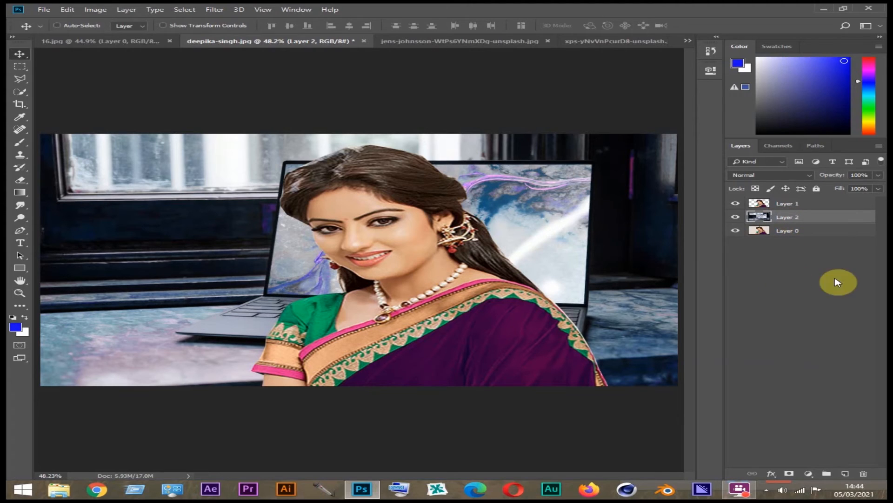
# Step: Delete the laptop layer and make the woman's cutout on Layer 1 the active layer
pyautogui.press('Delete')
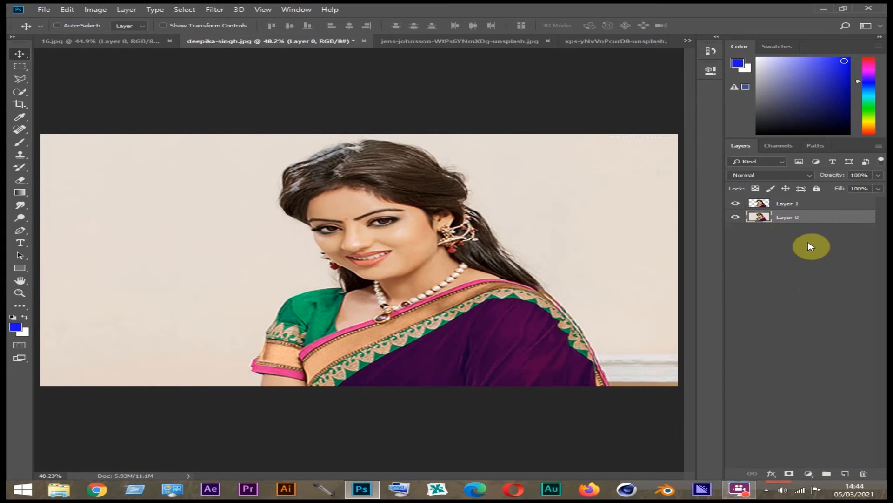
pyautogui.click(792, 204)
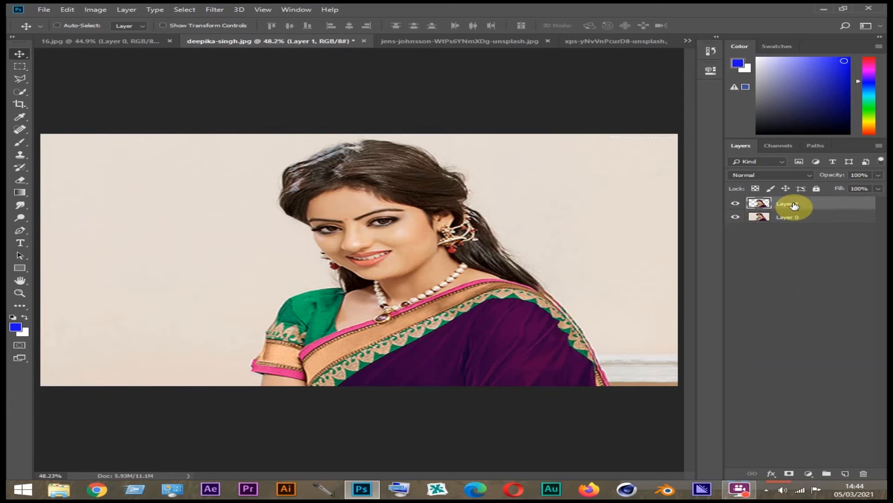
# Step: Merge Layer 1 down into Layer 0 and outline the woman with a closed Polygonal Lasso selection
pyautogui.hotkey('ctrl', 'e')
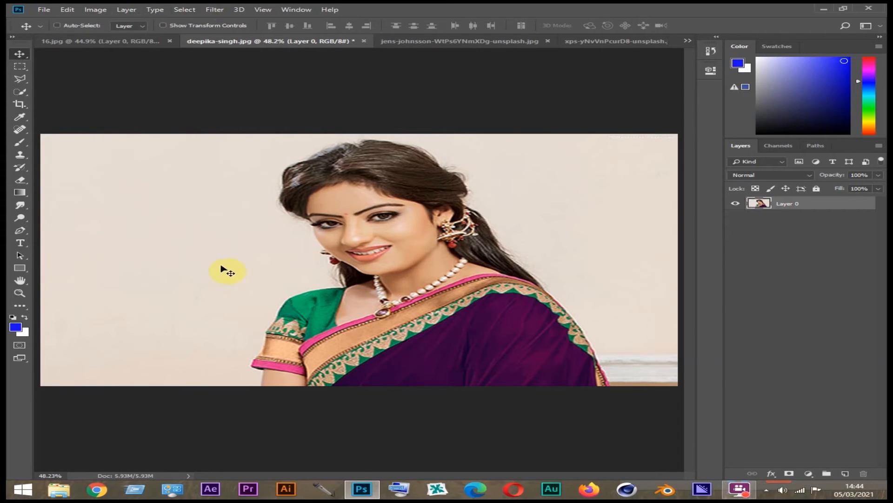
pyautogui.click(20, 79)
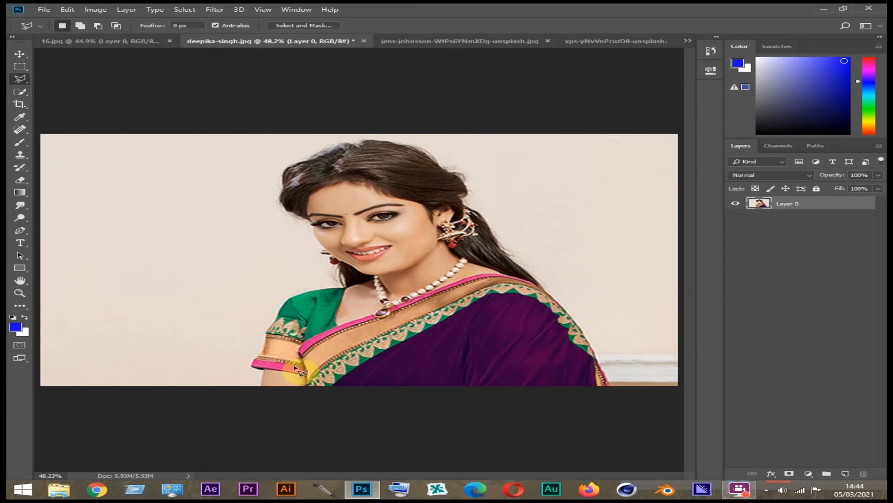
pyautogui.click(262, 385)
pyautogui.click(267, 333)
pyautogui.click(277, 316)
pyautogui.click(286, 303)
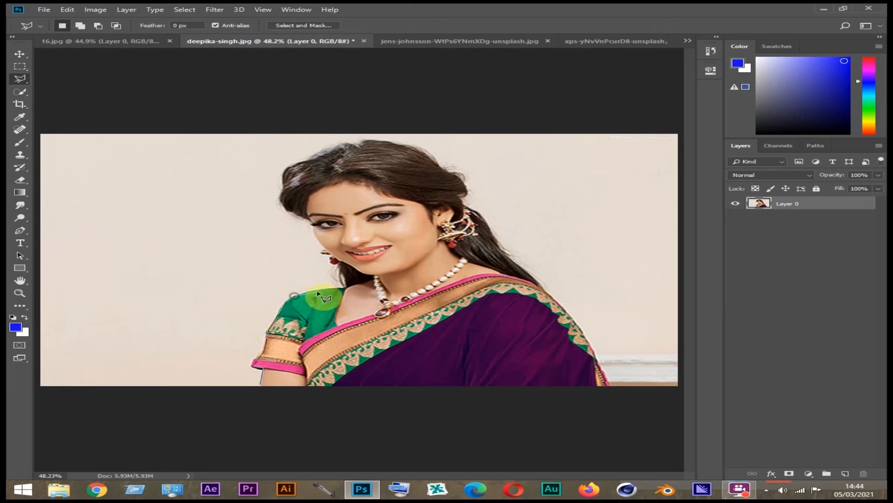
pyautogui.click(344, 288)
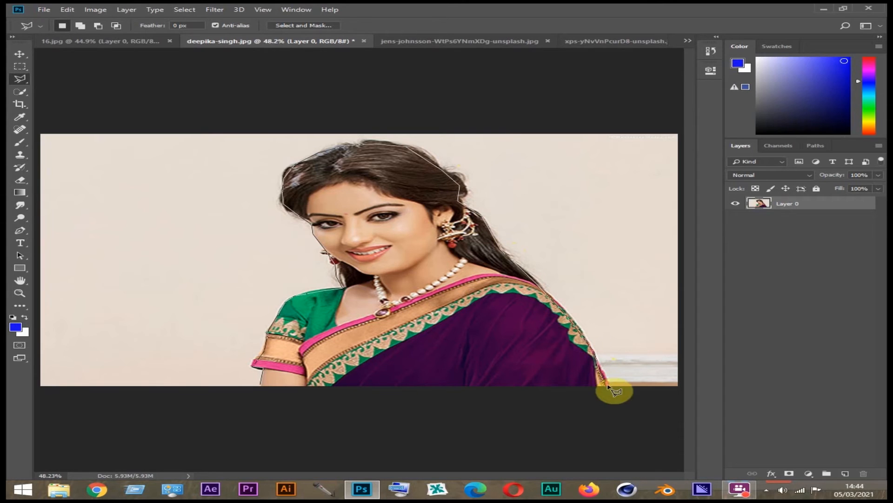
pyautogui.click(259, 387)
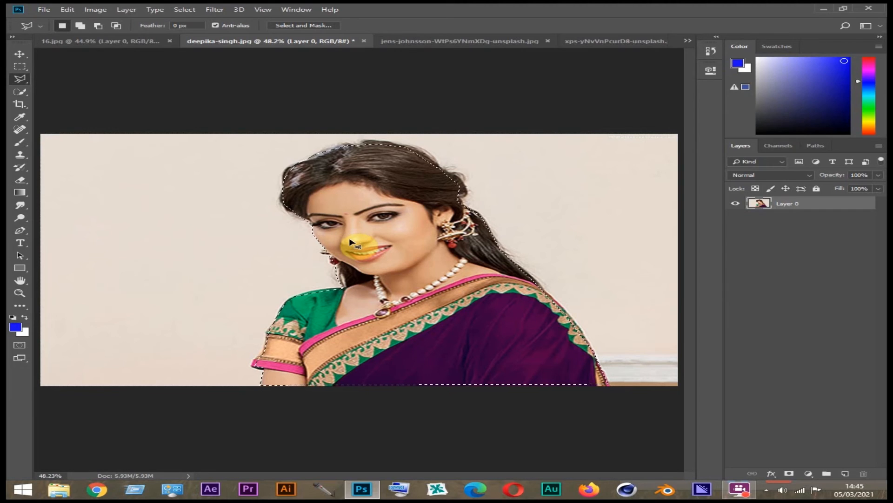
# Step: Invert the woman's selection, delete the background around her and deselect
pyautogui.hotkey('ctrl', 'shift', 'i')
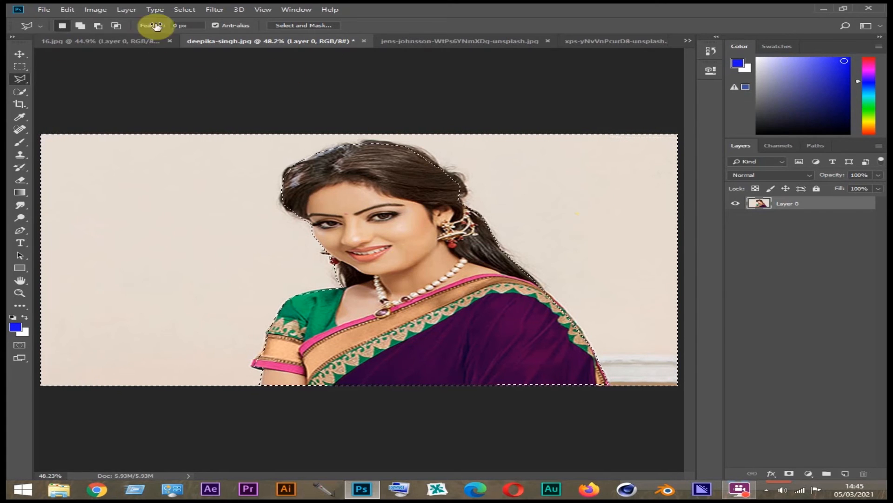
pyautogui.click(185, 10)
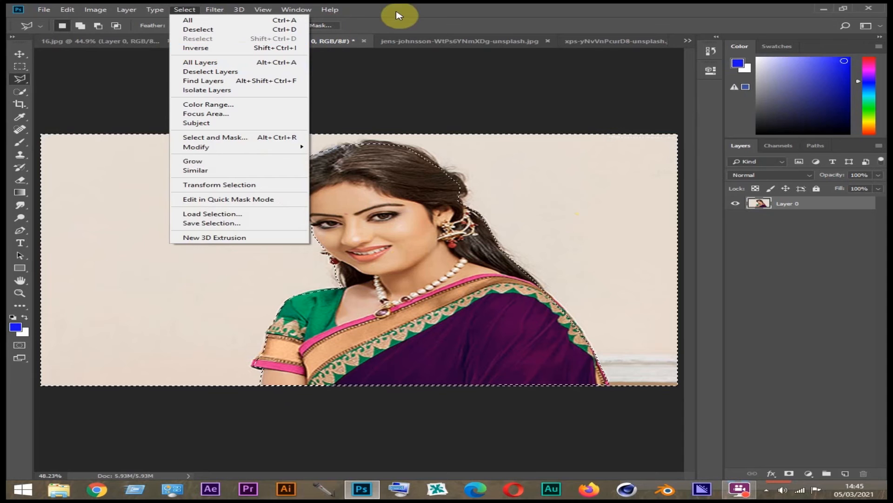
pyautogui.click(414, 7)
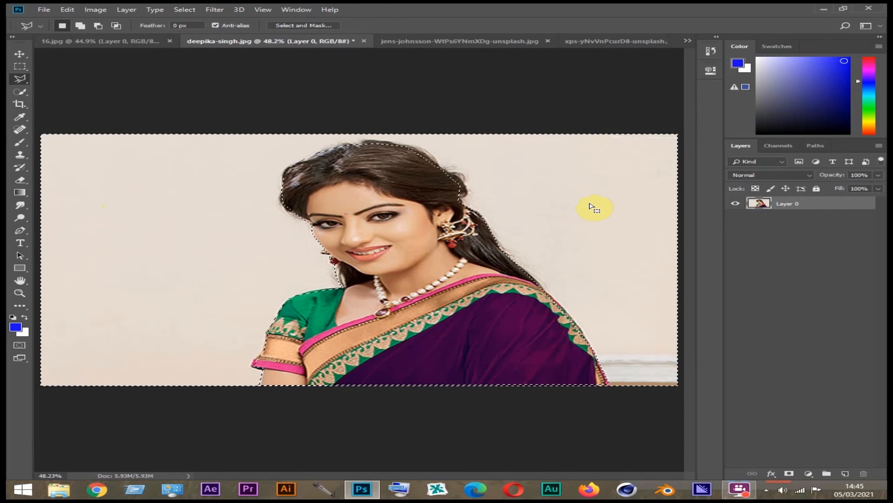
pyautogui.press('Delete')
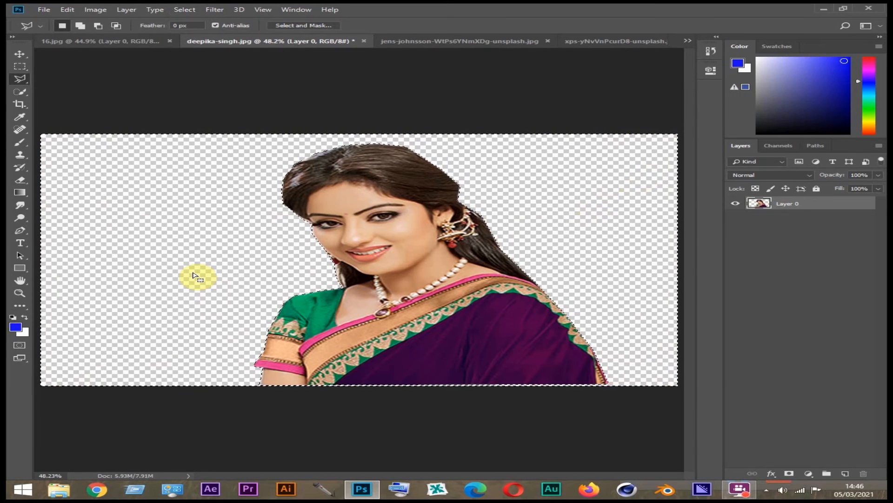
pyautogui.hotkey('ctrl', 'd')
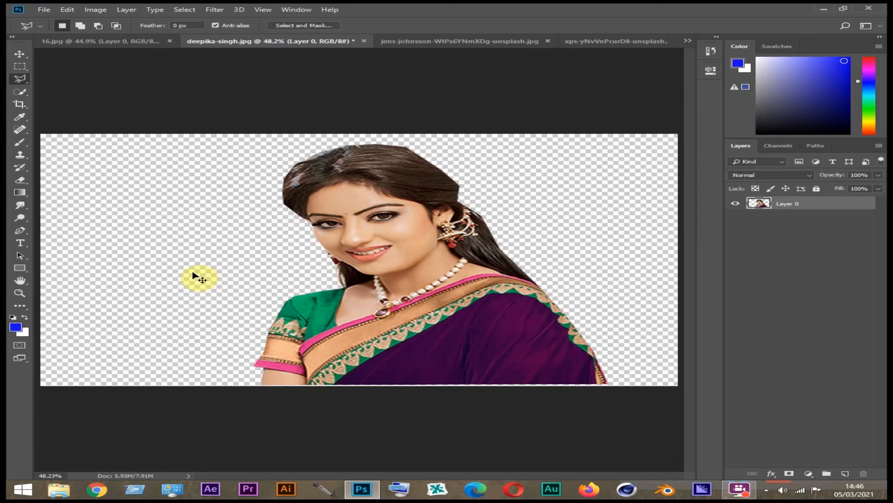
# Step: Paste the copied laptop image as a new layer in the portrait document and move it beneath Layer 0
pyautogui.click(605, 41)
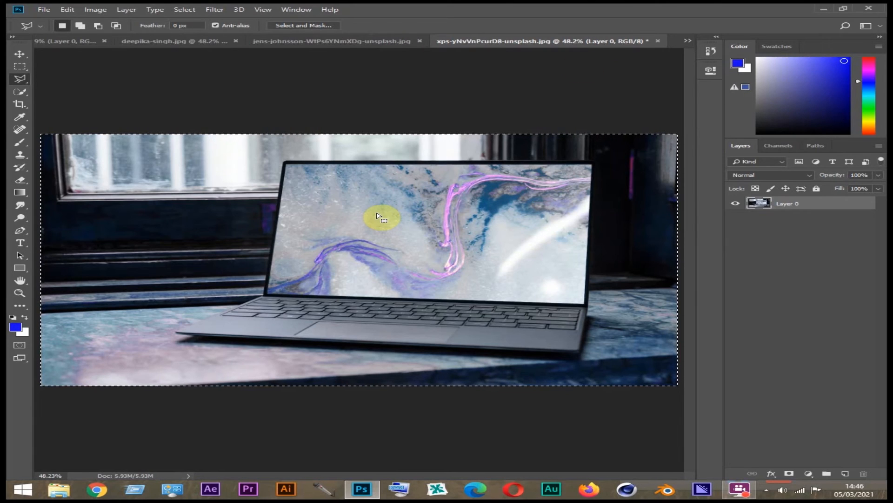
pyautogui.click(294, 41)
pyautogui.click(238, 44)
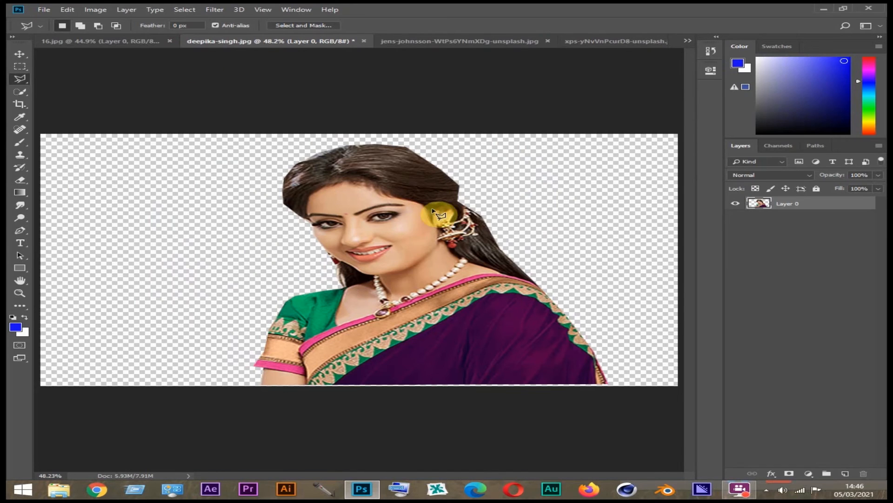
pyautogui.hotkey('ctrl', 'v')
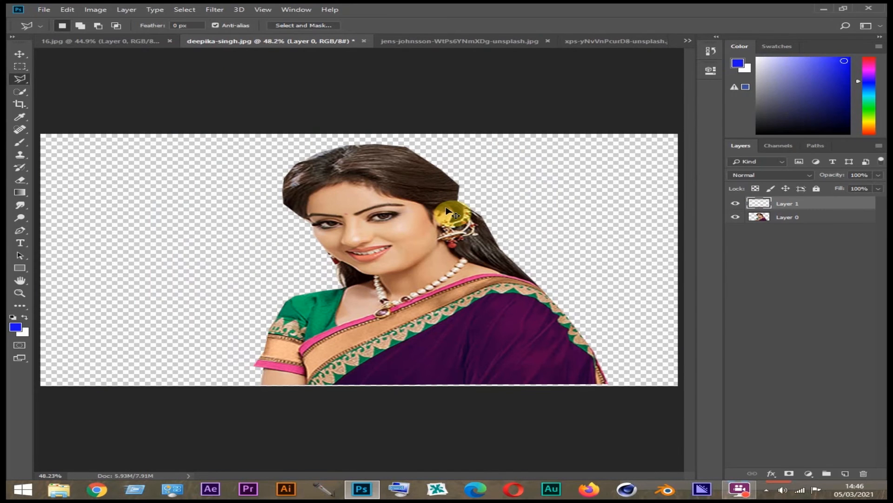
pyautogui.moveTo(783, 205); pyautogui.dragTo(787, 231)
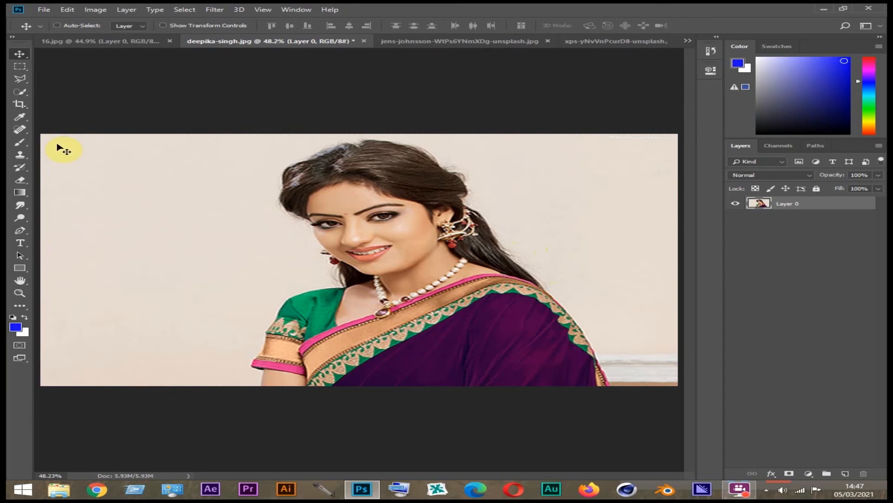
# Step: Draw a Polygonal Lasso selection over the purple sari's shoulder at 100% zoom, loosely including a strip of background beyond its outer edge
pyautogui.click(19, 80)
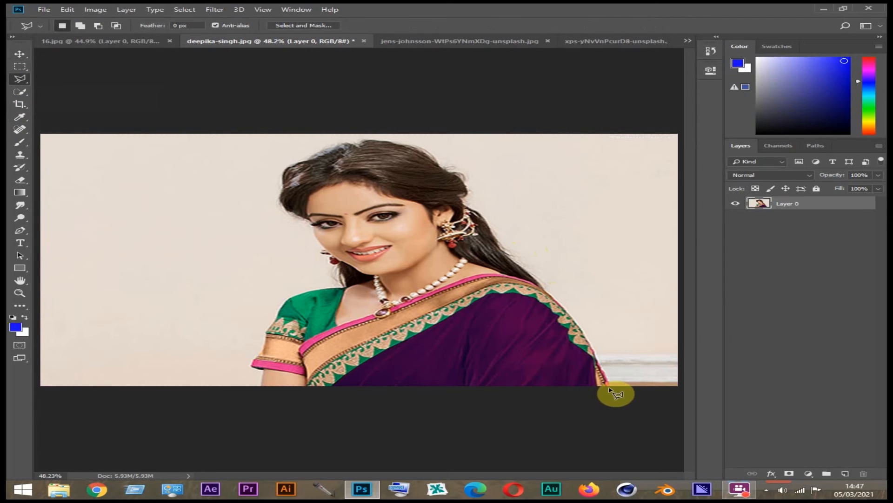
pyautogui.hotkey('ctrl', '1')
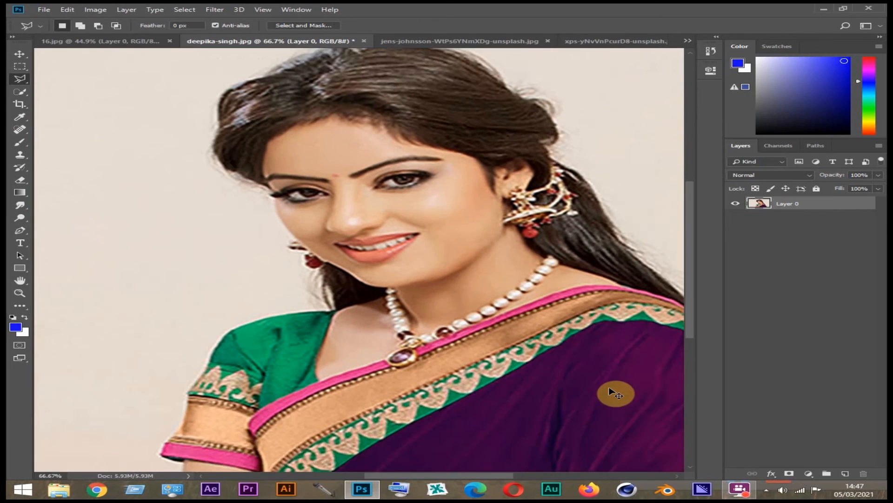
pyautogui.moveTo(619, 362); pyautogui.dragTo(329, 220)
pyautogui.click(615, 395)
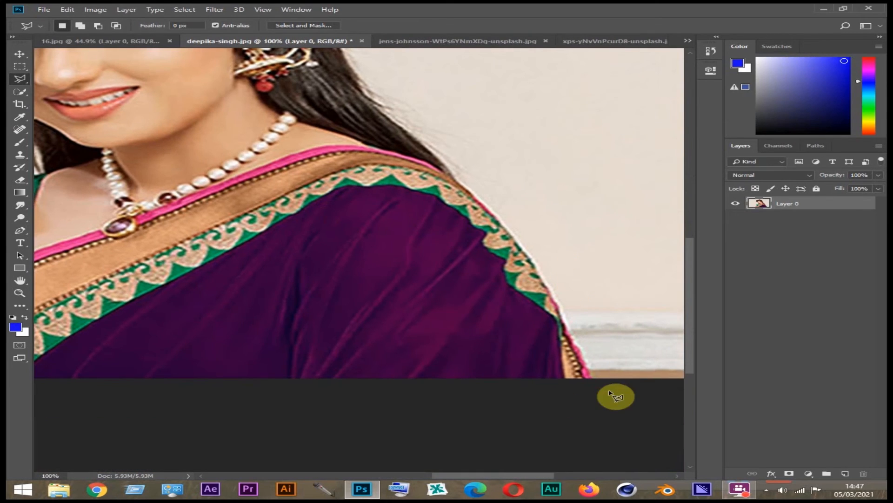
pyautogui.click(570, 336)
pyautogui.click(552, 271)
pyautogui.click(541, 249)
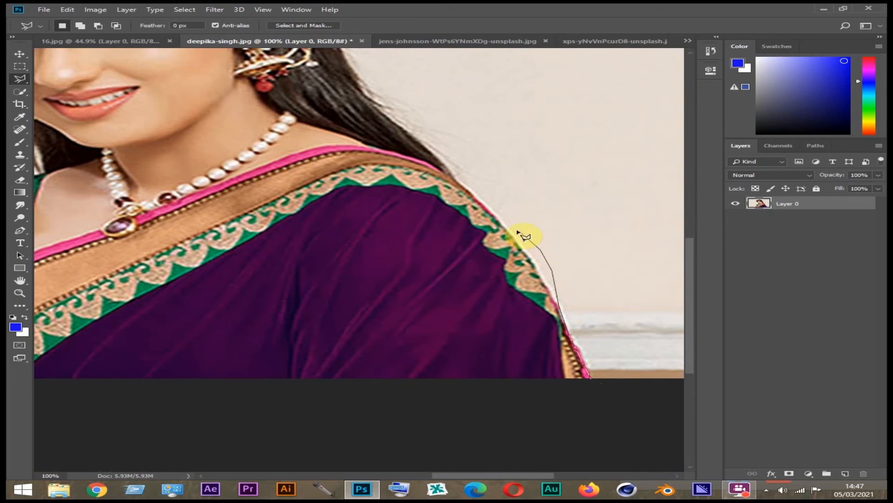
pyautogui.click(494, 213)
pyautogui.click(466, 188)
pyautogui.click(224, 215)
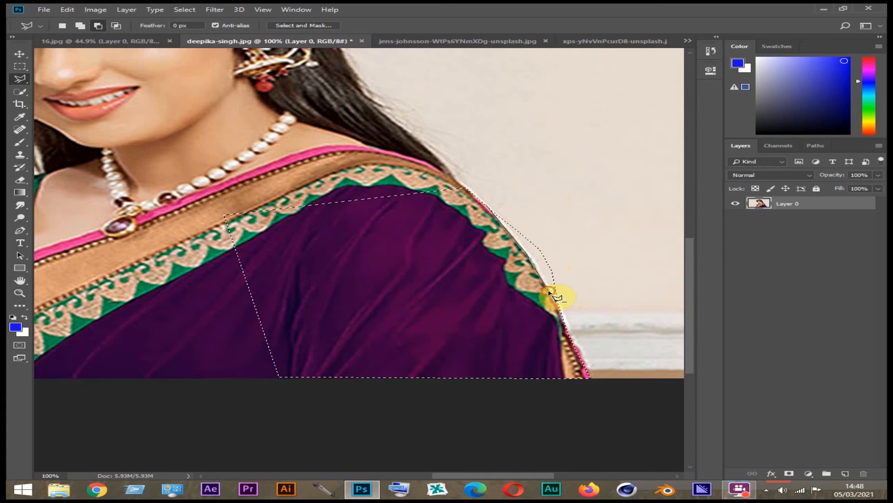
# Step: Subtract the excess background strip along the sari's shoulder from the selection, and deselect
pyautogui.click(576, 284)
pyautogui.click(549, 201)
pyautogui.click(465, 190)
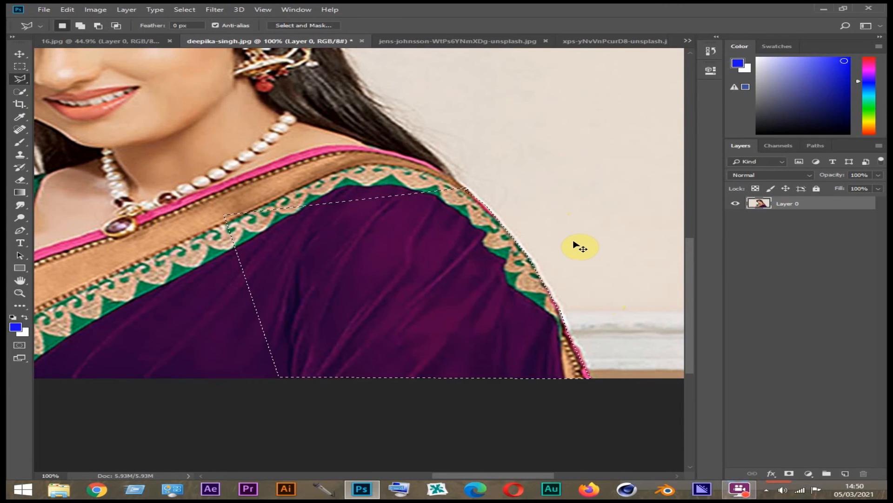
pyautogui.hotkey('ctrl', 'd')
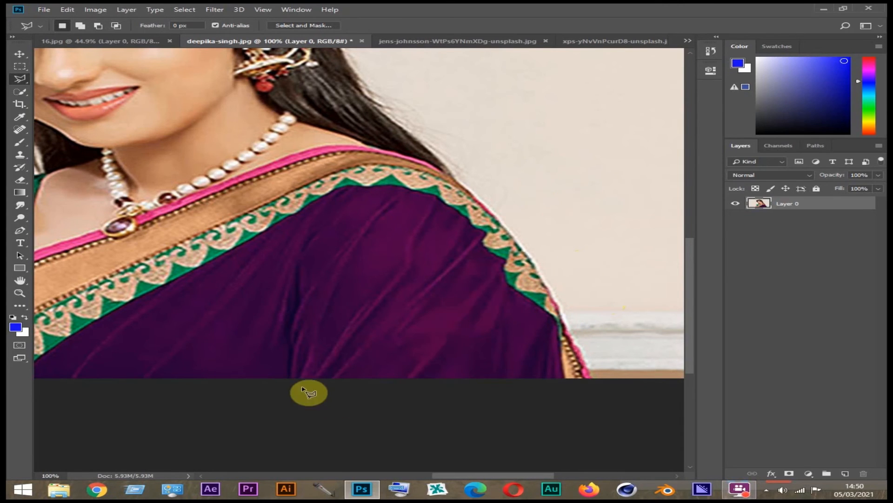
# Step: Select the purple sari's shoulder with the Polygonal Lasso, cutting inside the embroidered border so part of it is left out
pyautogui.click(291, 380)
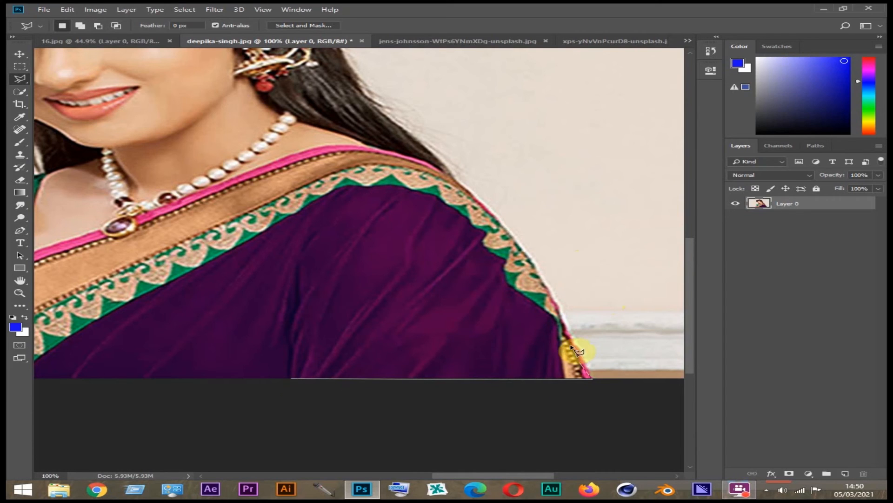
pyautogui.click(557, 304)
pyautogui.click(510, 265)
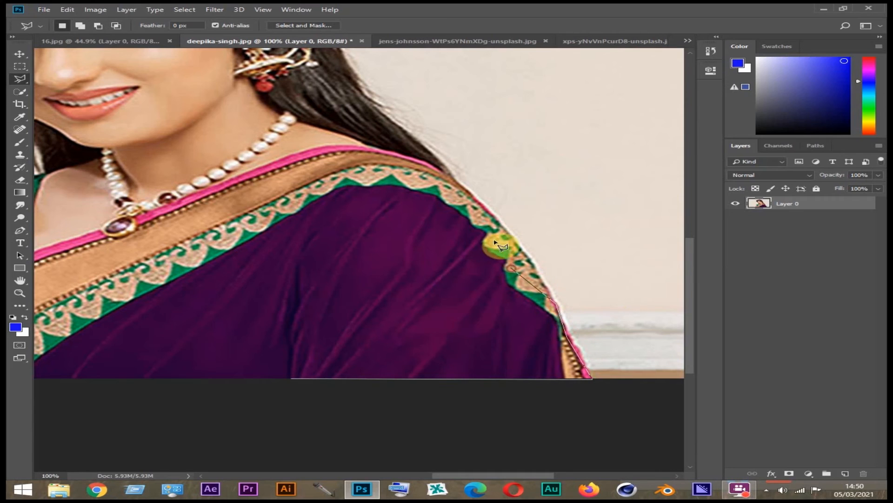
pyautogui.click(452, 180)
pyautogui.click(346, 214)
pyautogui.click(298, 263)
pyautogui.click(285, 306)
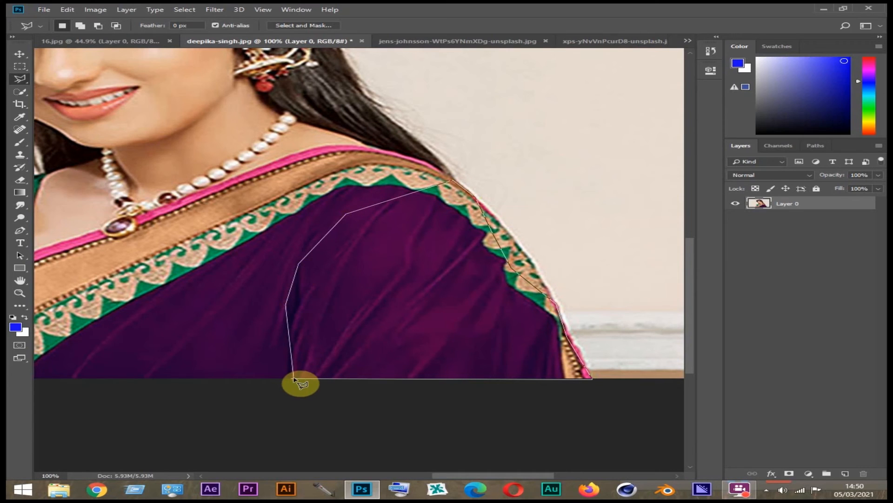
pyautogui.doubleClick(292, 380)
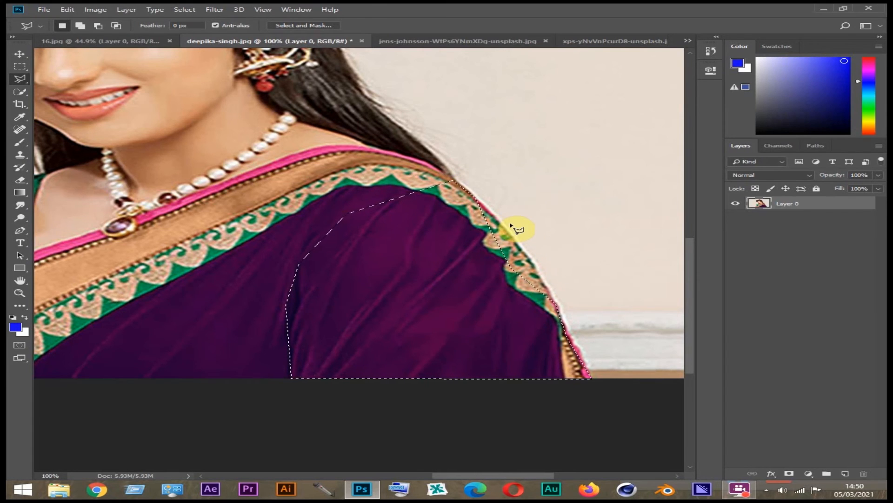
# Step: Add the left-out piece of embroidered border to the shoulder selection, and deselect
pyautogui.press('shift')
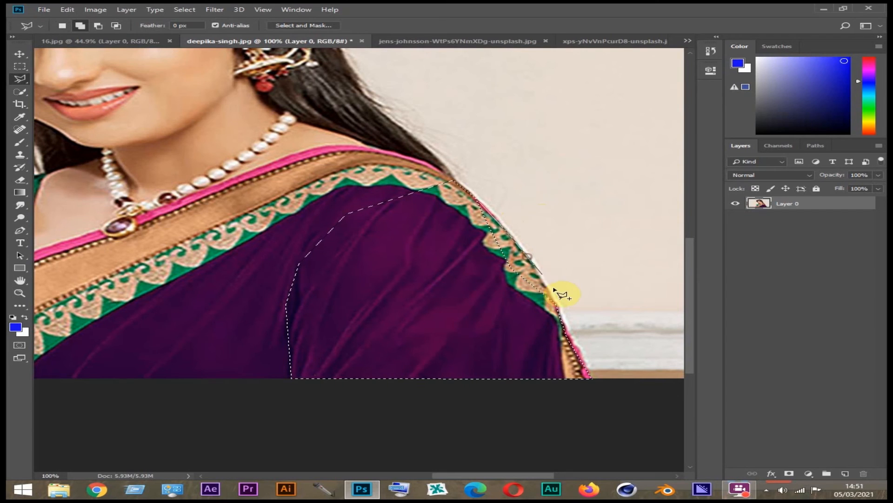
pyautogui.click(463, 282)
pyautogui.click(458, 210)
pyautogui.click(455, 181)
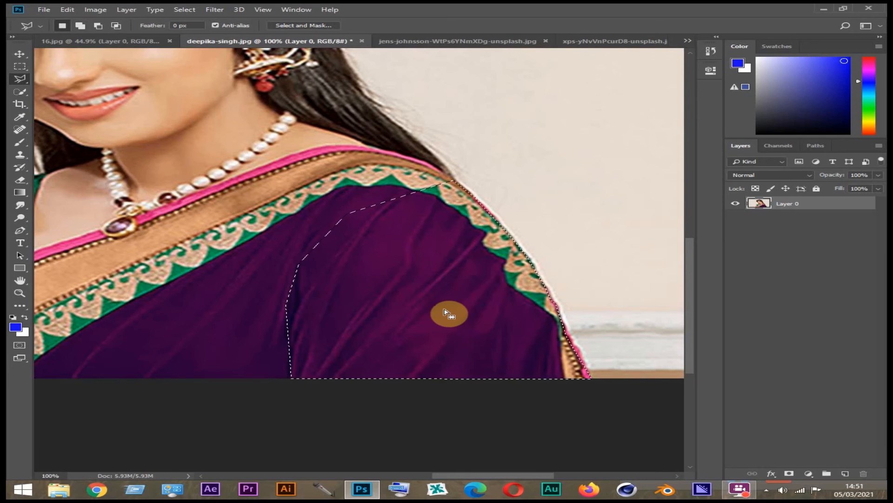
pyautogui.hotkey('ctrl', 'd')
# Step: Start a Polygonal Lasso outline of the woman at 100% zoom, along the image's lower edge and up the sari's shoulder to her long hair
pyautogui.hotkey('ctrl', '0')
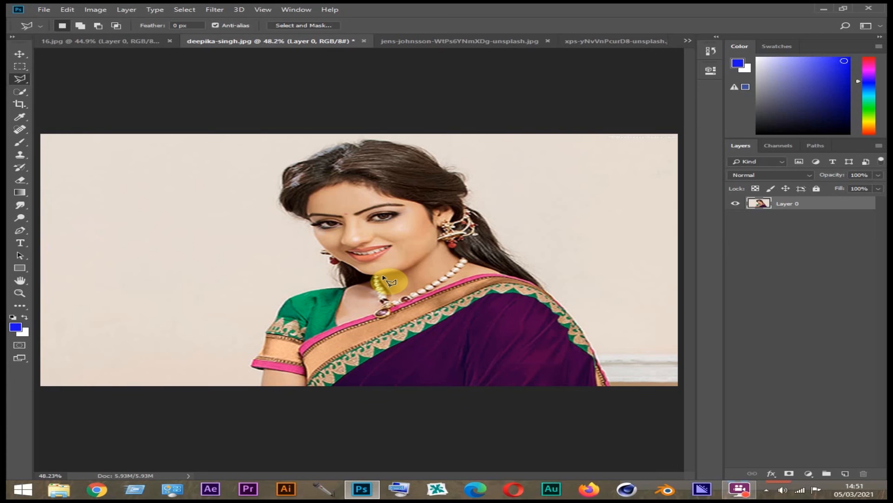
pyautogui.hotkey('ctrl', '1')
pyautogui.moveTo(446, 356); pyautogui.dragTo(426, 220)
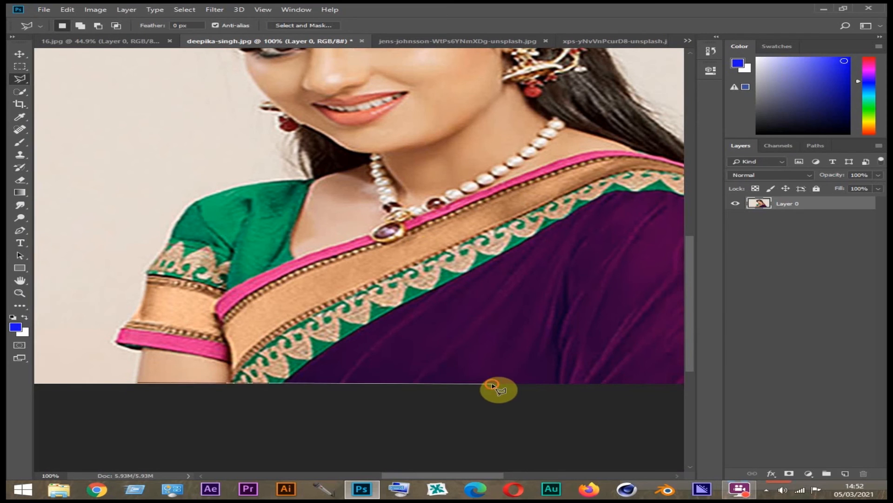
pyautogui.moveTo(576, 372); pyautogui.dragTo(260, 370)
pyautogui.click(545, 382)
pyautogui.click(507, 298)
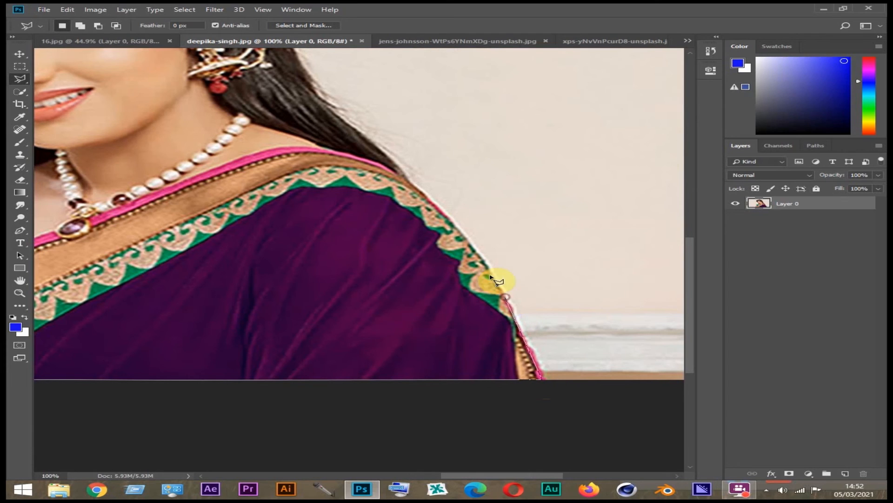
pyautogui.click(460, 235)
pyautogui.click(401, 172)
pyautogui.click(331, 107)
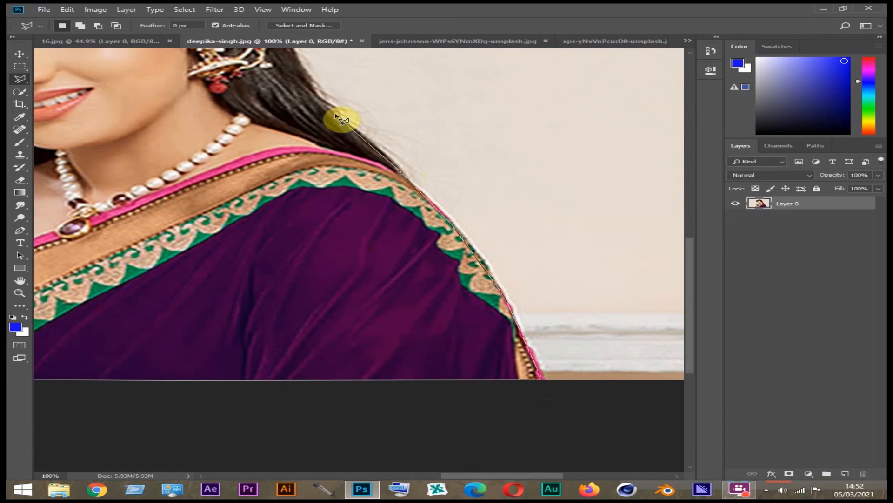
# Step: Continue the Polygonal Lasso outline up the long hair and around the top of the woman's head to her forehead
pyautogui.moveTo(296, 57); pyautogui.dragTo(486, 306)
pyautogui.click(465, 274)
pyautogui.click(429, 249)
pyautogui.click(424, 233)
pyautogui.click(431, 223)
pyautogui.click(414, 193)
pyautogui.click(324, 130)
pyautogui.click(260, 118)
pyautogui.click(174, 123)
pyautogui.click(72, 168)
pyautogui.click(61, 182)
pyautogui.click(60, 216)
pyautogui.click(53, 237)
pyautogui.click(58, 253)
pyautogui.click(112, 284)
# Step: Trace the outline down the woman's cheek, hair and green sleeve, and close the selection at the starting point
pyautogui.moveTo(113, 285)
pyautogui.mouseDown()
pyautogui.moveTo(253, 254)
pyautogui.moveTo(259, 167)
pyautogui.mouseUp()
pyautogui.click(269, 194)
pyautogui.click(306, 242)
pyautogui.click(334, 305)
pyautogui.click(238, 320)
pyautogui.click(208, 335)
pyautogui.moveTo(196, 375); pyautogui.dragTo(299, 240)
pyautogui.click(291, 230)
pyautogui.click(261, 300)
pyautogui.click(287, 307)
pyautogui.doubleClick(291, 342)
pyautogui.hotkey('ctrl', '0')
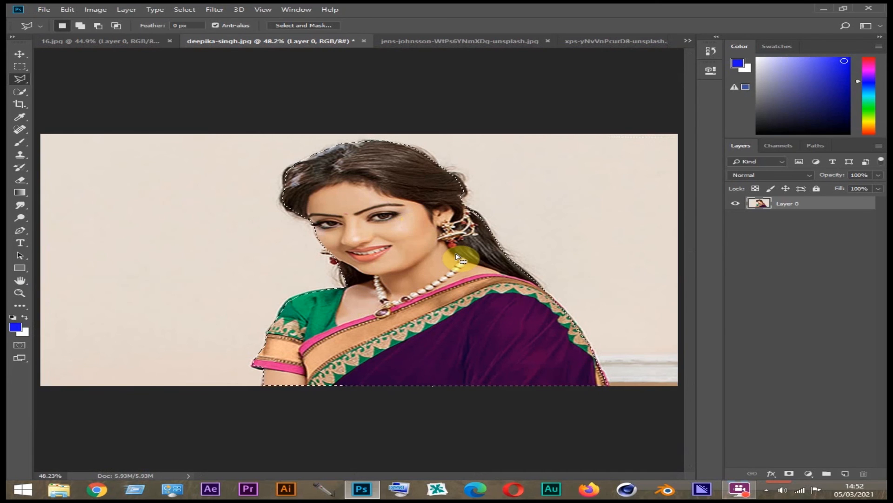
# Step: Copy the selected woman into 16.jpg with the Move tool and position her in front of the arched doorway
pyautogui.click(88, 43)
pyautogui.click(205, 42)
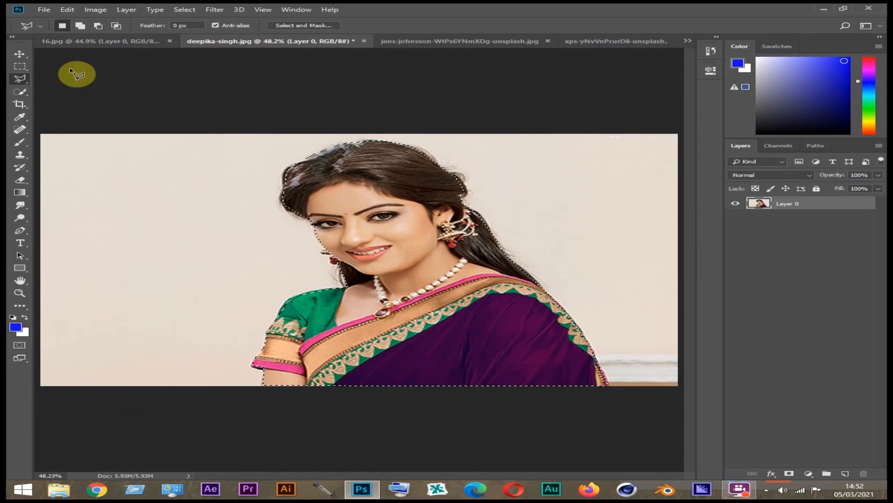
pyautogui.click(20, 55)
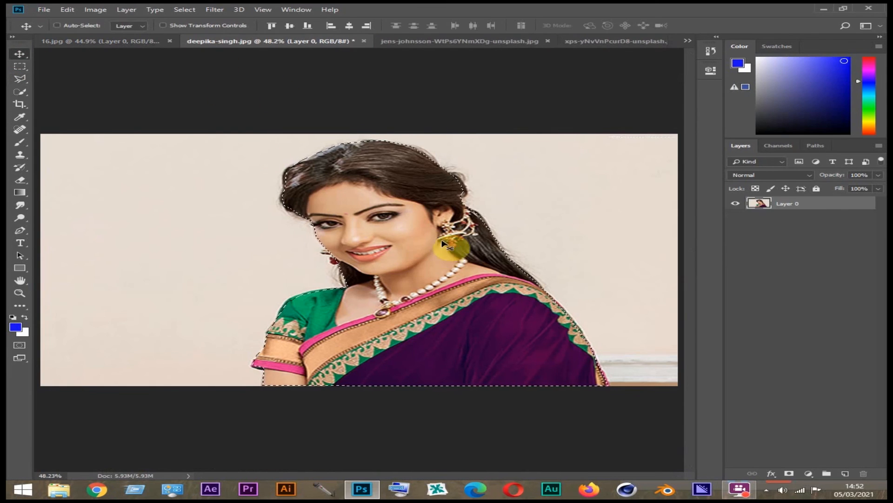
pyautogui.moveTo(428, 268); pyautogui.dragTo(393, 313)
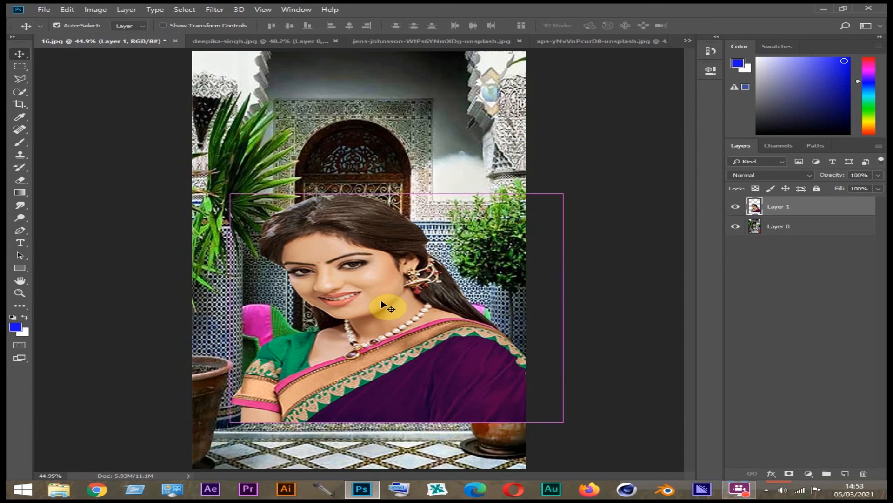
# Step: Undo the woman's placement in 16.jpg and copy the selected woman from the portrait image
pyautogui.hotkey('ctrl', 'z')
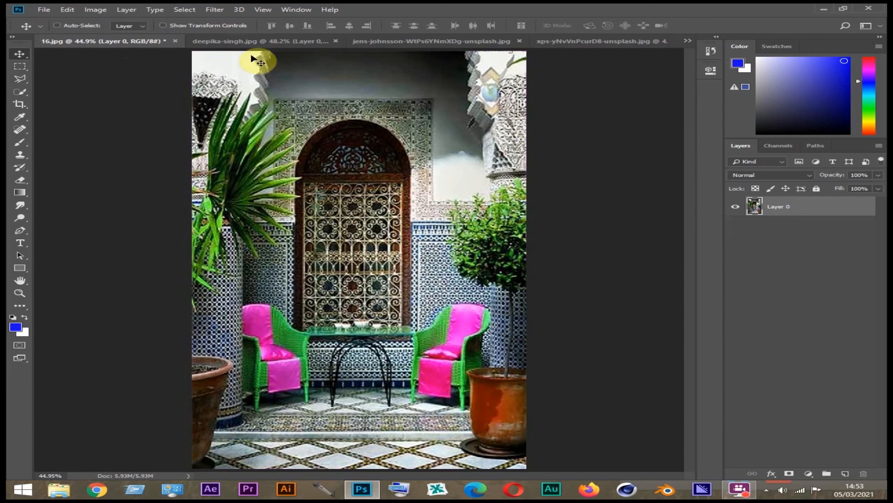
pyautogui.click(254, 43)
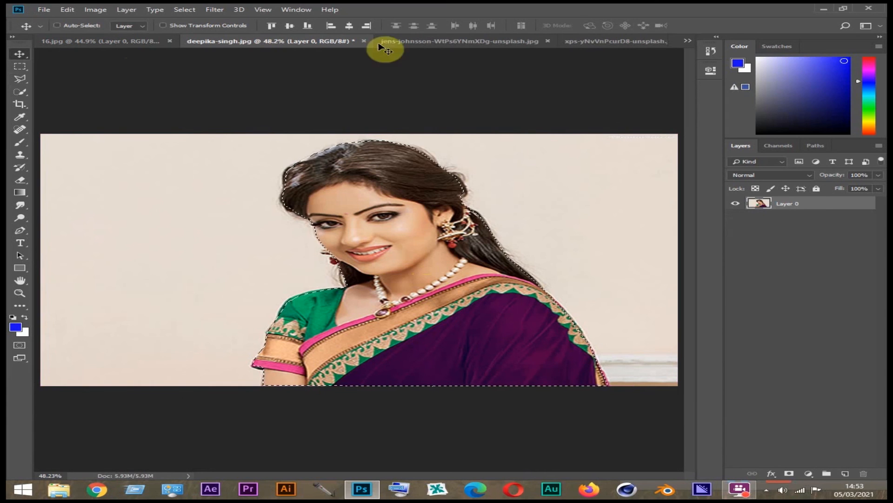
pyautogui.click(67, 9)
pyautogui.click(49, 18)
pyautogui.click(64, 10)
pyautogui.click(76, 76)
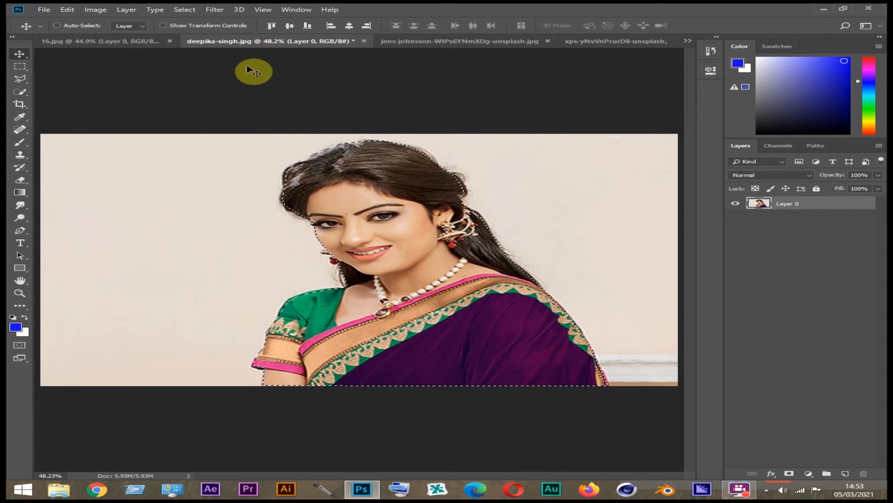
# Step: Paste the copied woman into 16.jpg and move her down to the image's lower edge
pyautogui.click(121, 41)
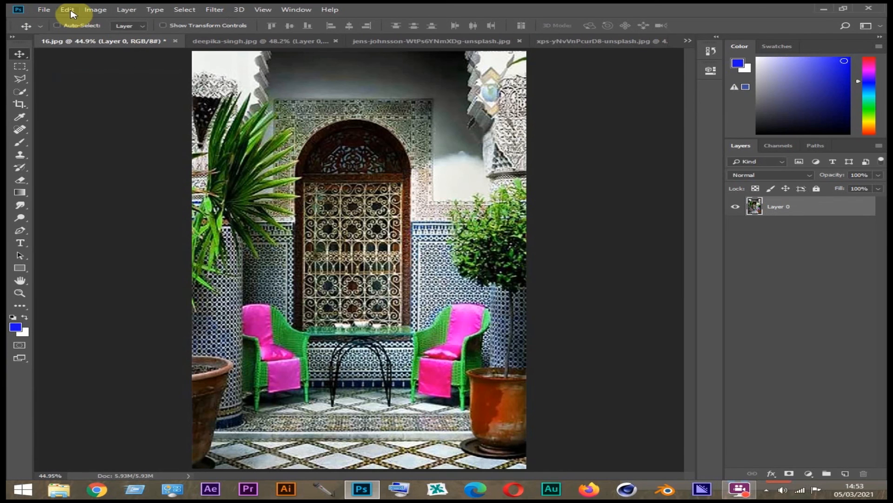
pyautogui.click(68, 9)
pyautogui.click(77, 95)
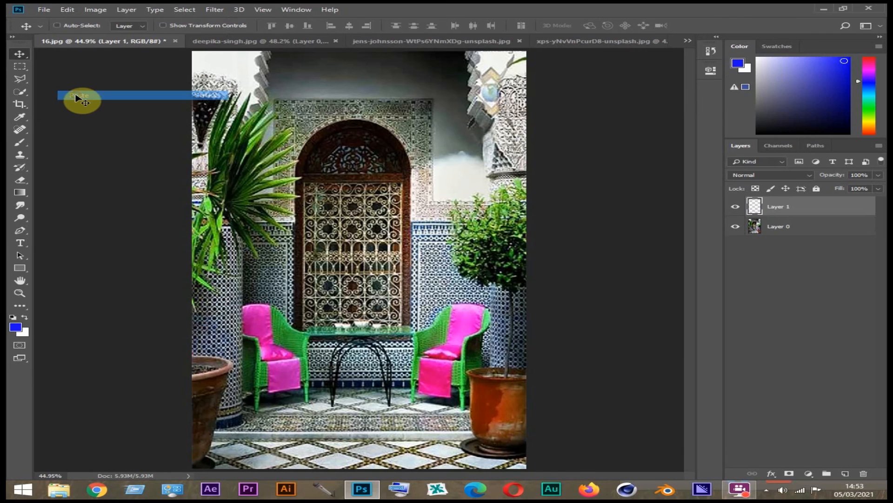
pyautogui.moveTo(325, 178); pyautogui.dragTo(324, 275)
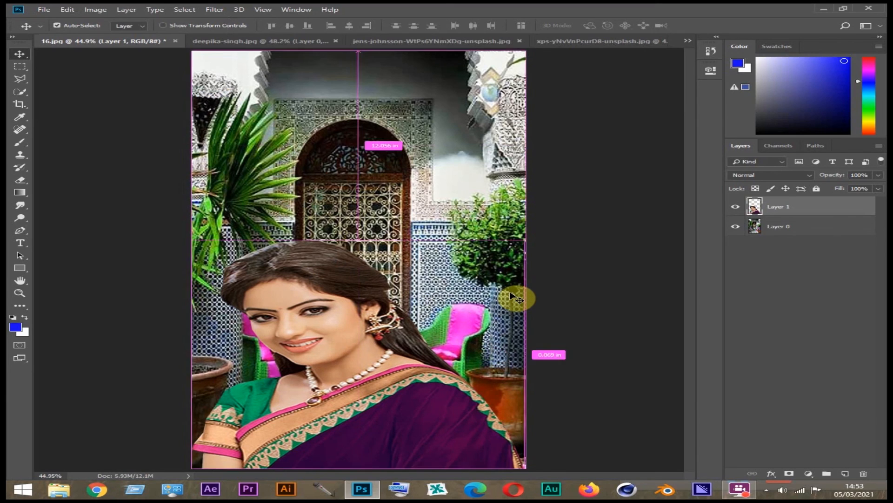
# Step: Undo the woman's last move and delete her layer from 16.jpg
pyautogui.hotkey('ctrl', '+')
pyautogui.hotkey('ctrl', '+')
pyautogui.hotkey('ctrl', '+')
pyautogui.hotkey('ctrl', '+')
pyautogui.hotkey('ctrl', '+')
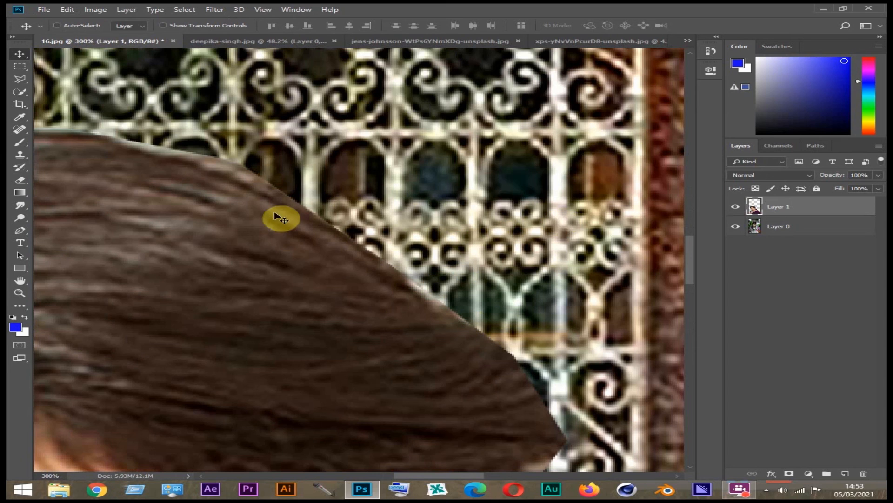
pyautogui.press('ctrl')
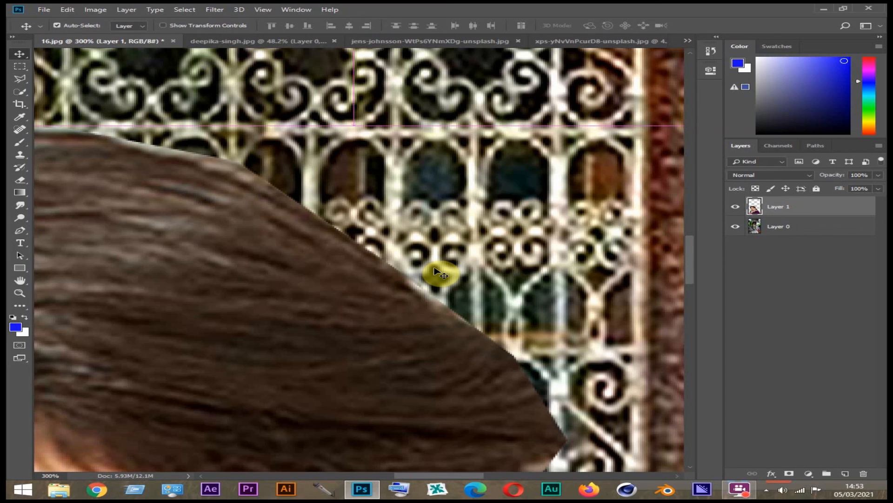
pyautogui.hotkey('ctrl', '0')
pyautogui.hotkey('ctrl', 'z')
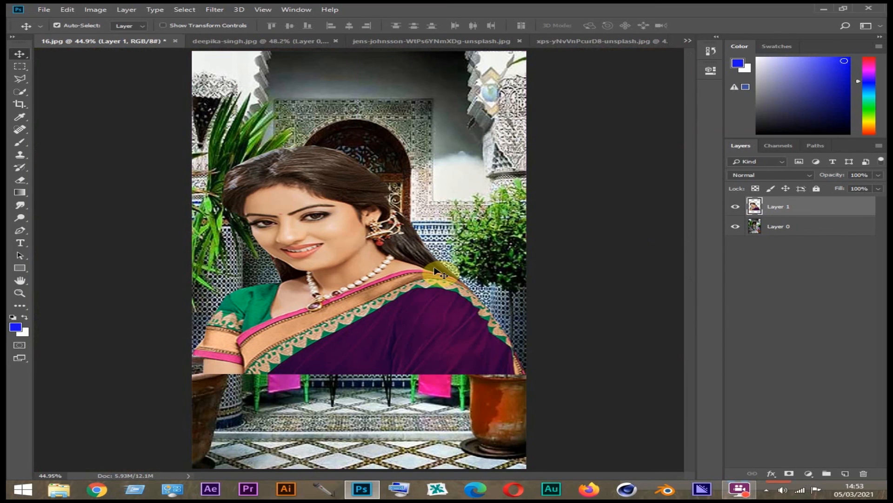
pyautogui.press('Delete')
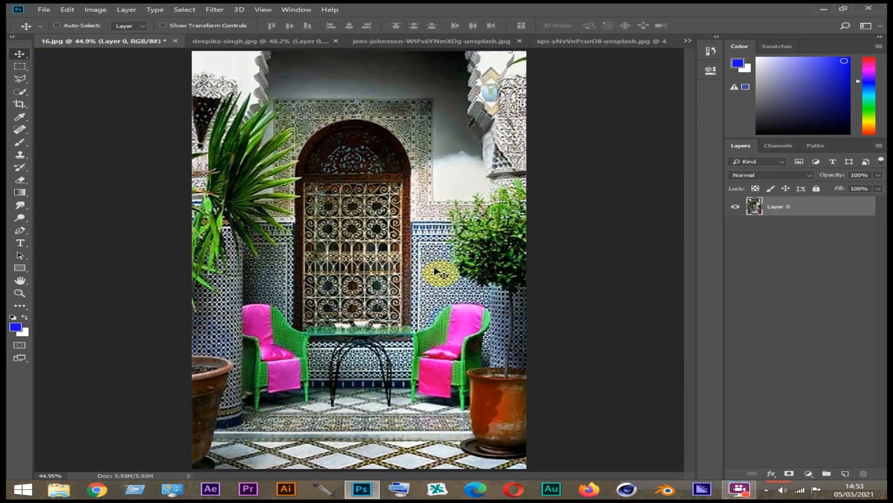
# Step: Feather the woman's selection in the portrait image with a radius of 3 pixels
pyautogui.click(255, 41)
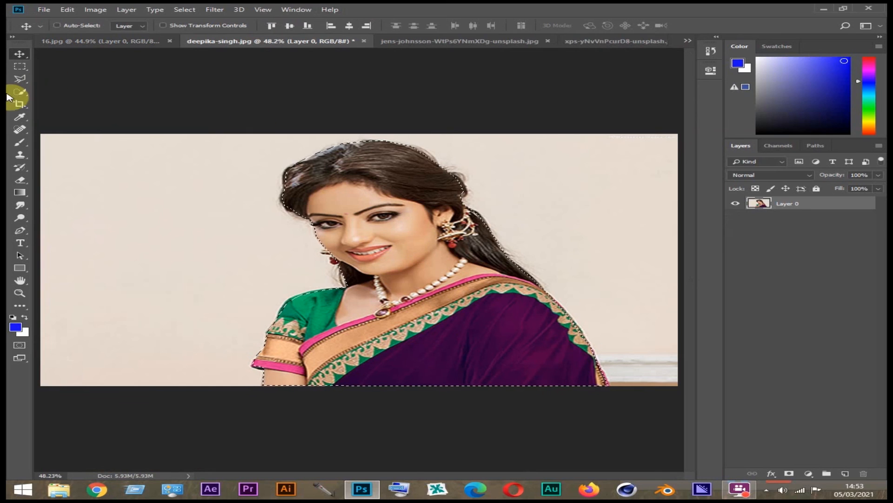
pyautogui.click(20, 79)
pyautogui.rightClick(398, 228)
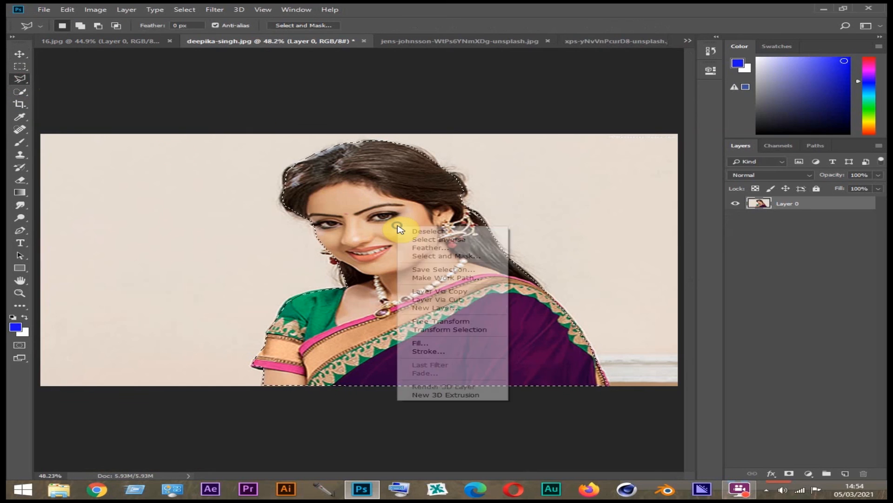
pyautogui.click(429, 248)
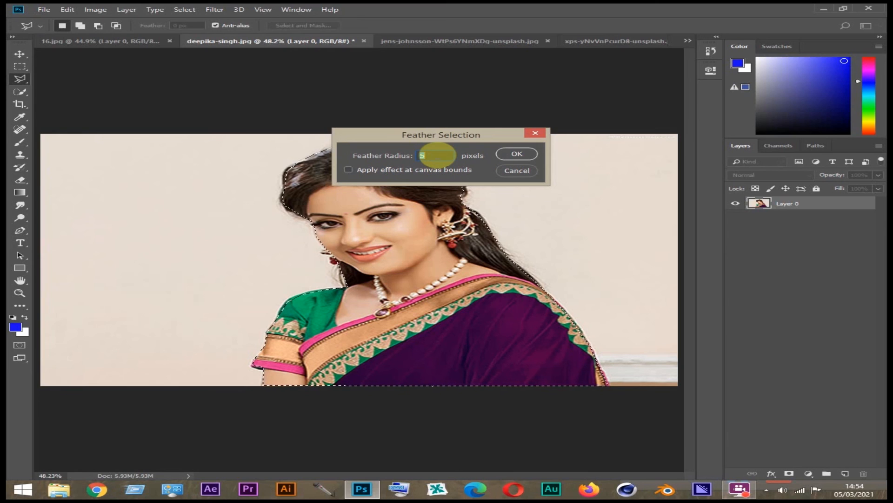
pyautogui.moveTo(435, 155); pyautogui.dragTo(413, 161)
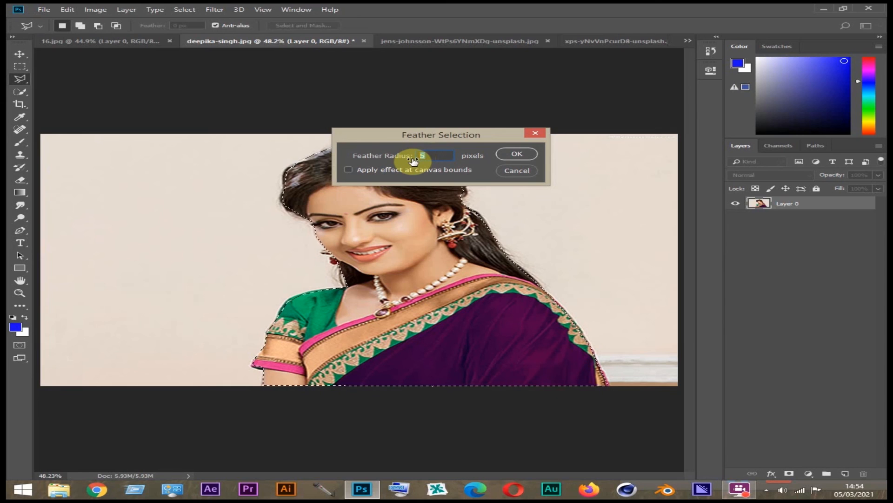
pyautogui.write('3')
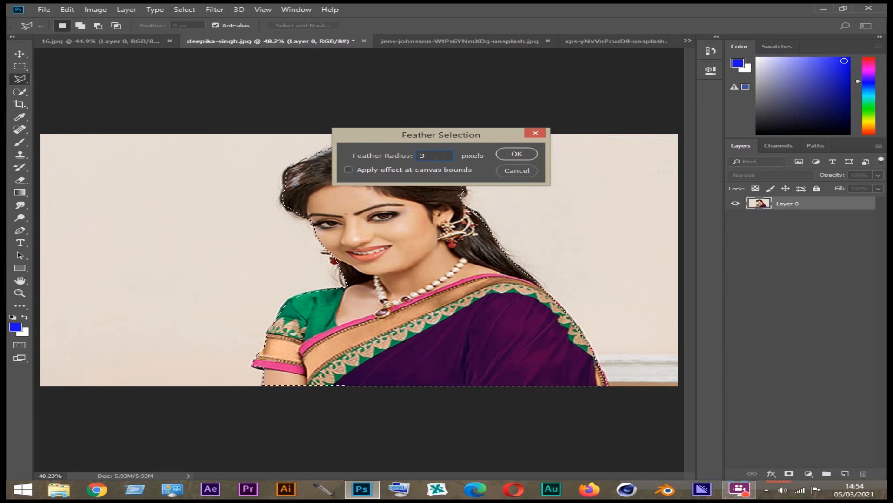
pyautogui.press('Return')
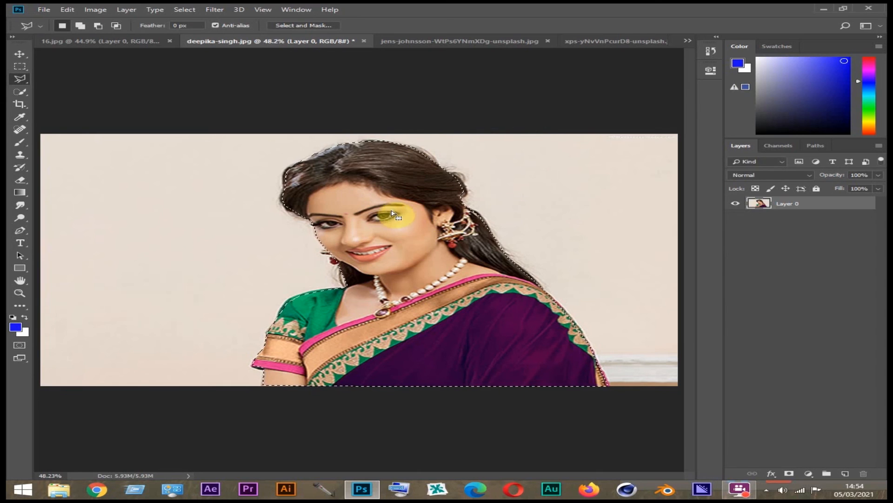
pyautogui.press('shift')
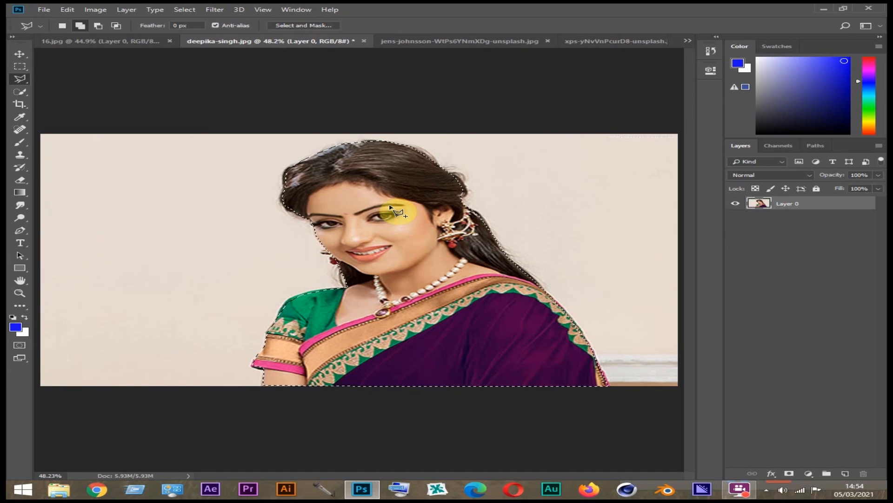
pyautogui.hotkey('shift', 'F6')
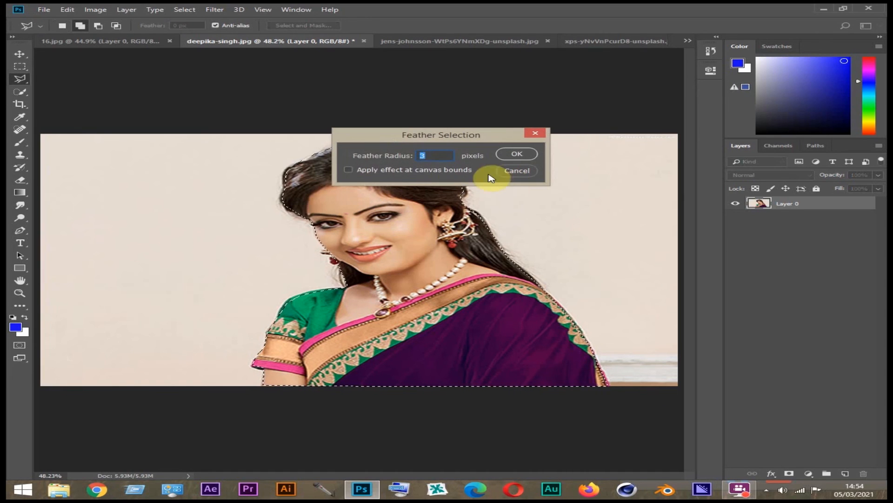
pyautogui.click(517, 171)
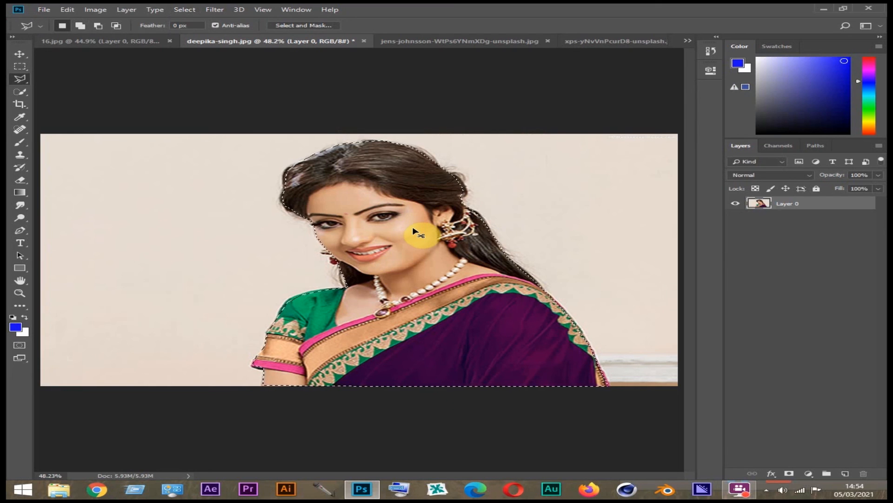
# Step: Paste the feathered cutout of the woman into 16.jpg and move it down to the image's lower edge
pyautogui.click(114, 42)
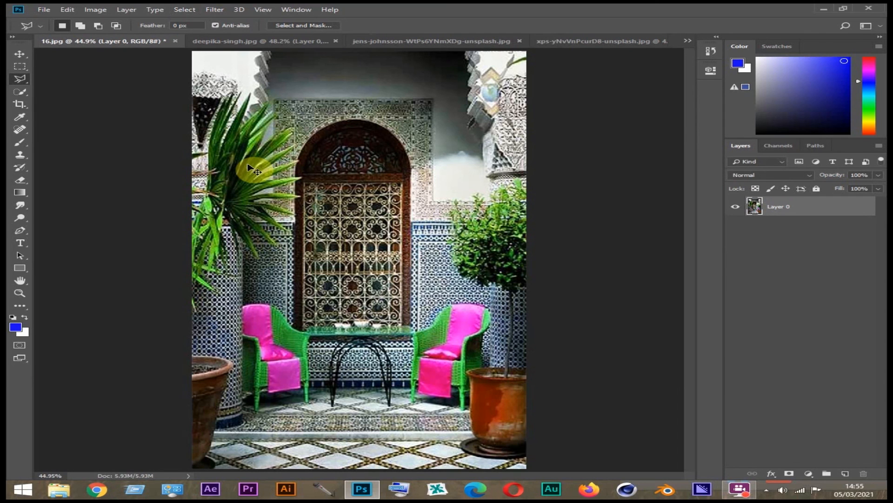
pyautogui.hotkey('ctrl', 'v')
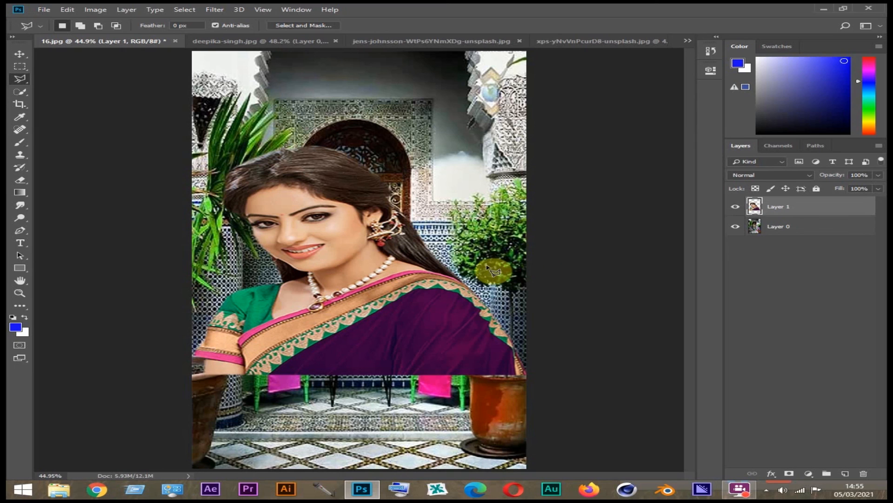
pyautogui.scroll(6, 488, 268)
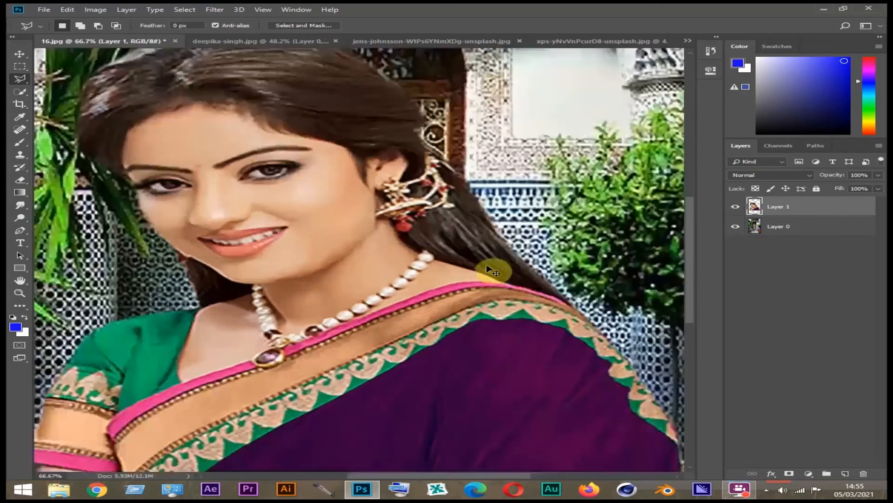
pyautogui.scroll(-1, 525, 192)
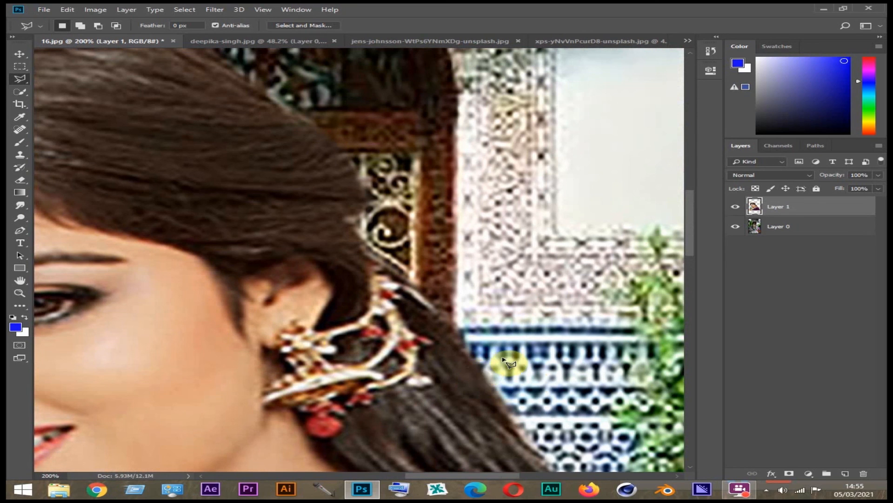
pyautogui.scroll(-1, 506, 359)
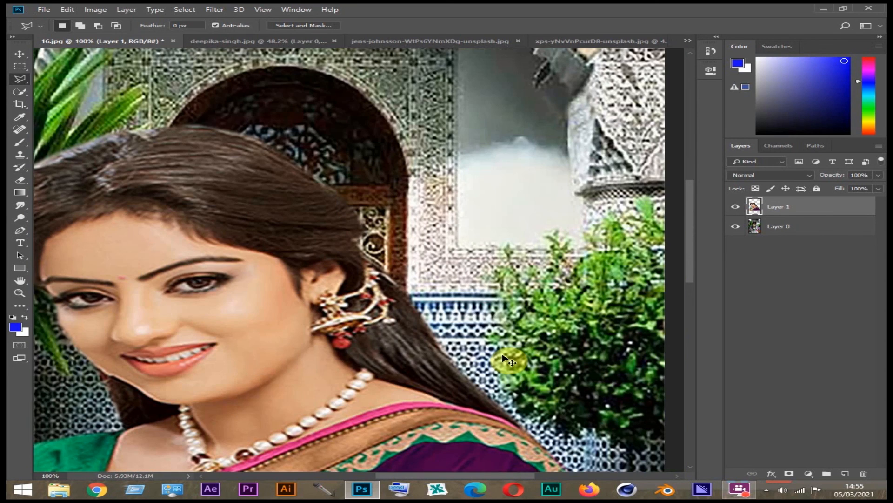
pyautogui.scroll(-1, 508, 359)
pyautogui.scroll(-1, 409, 303)
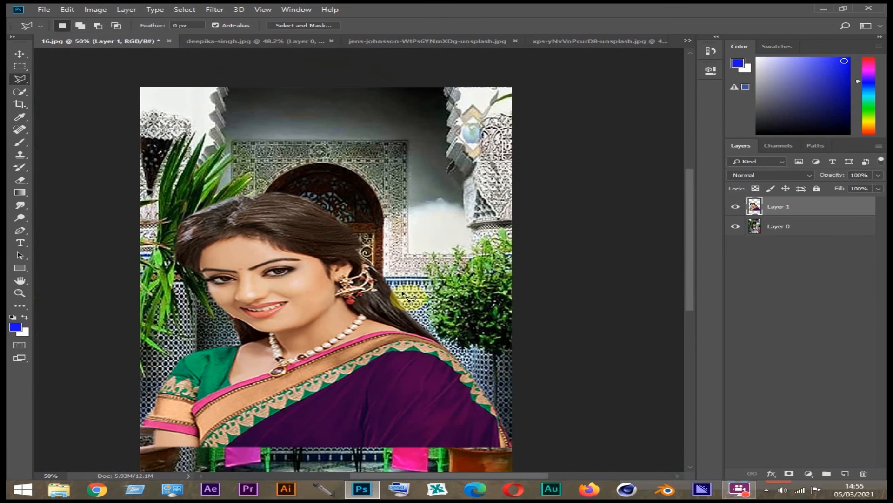
pyautogui.scroll(-1, 386, 334)
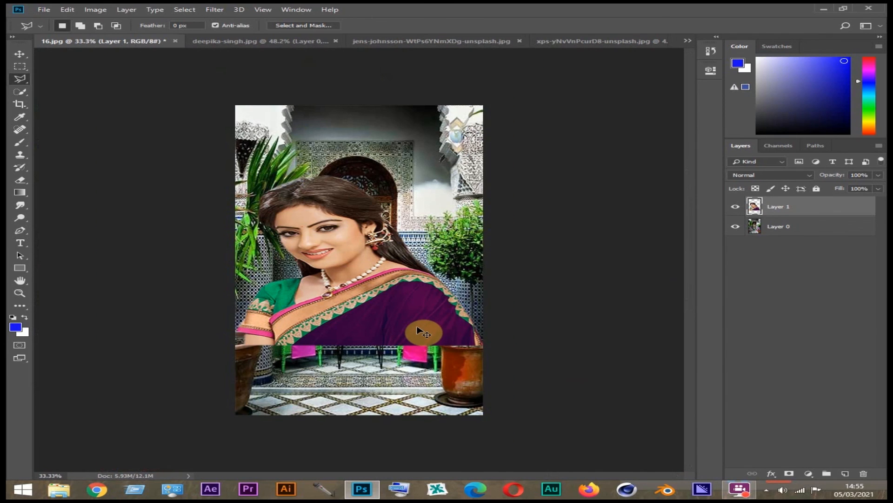
pyautogui.scroll(1, 421, 331)
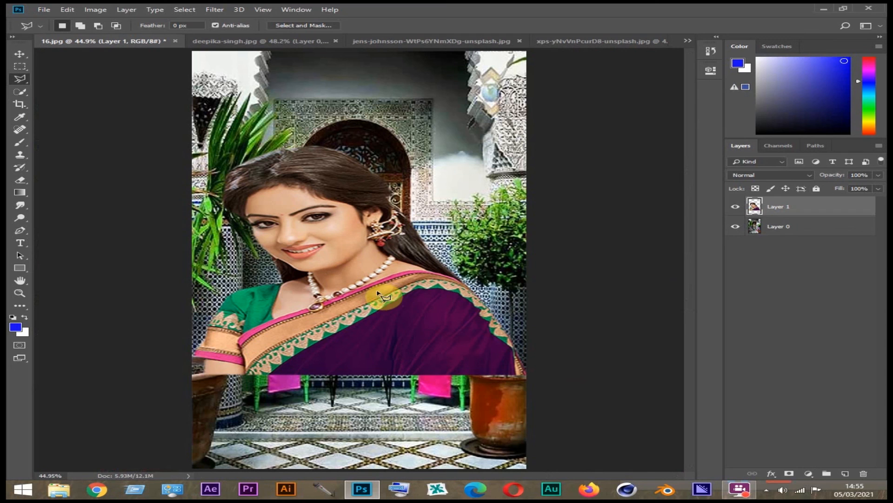
pyautogui.press('v')
pyautogui.moveTo(377, 298); pyautogui.dragTo(372, 395)
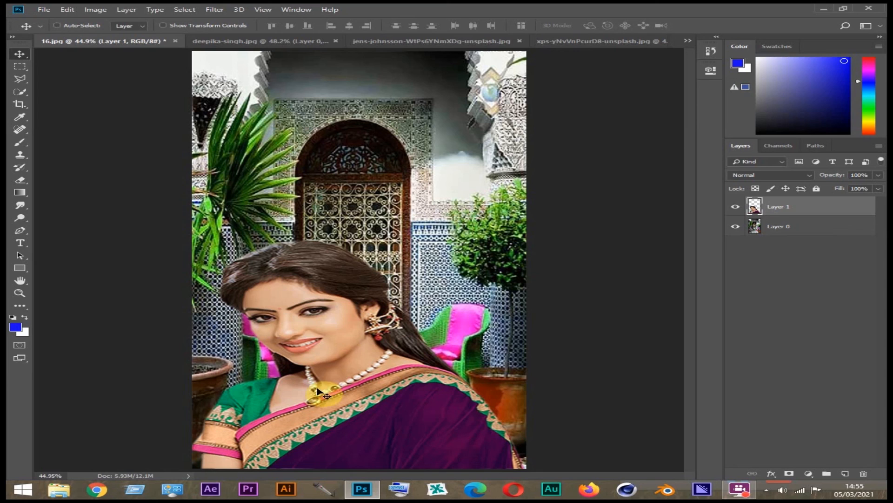
# Step: Scale the woman's layer to about 135% with Free Transform and shift her about 1.67 in to the left
pyautogui.press('ctrl')
pyautogui.hotkey('ctrl', 't')
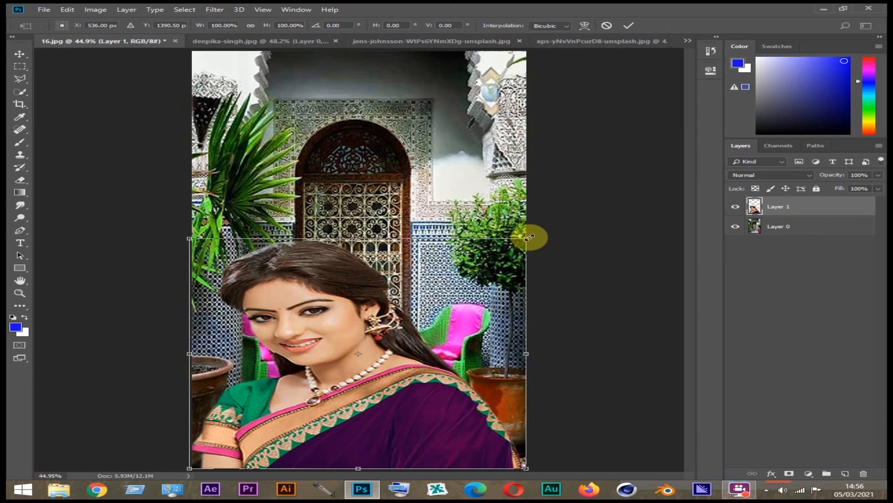
pyautogui.moveTo(526, 241); pyautogui.dragTo(594, 123)
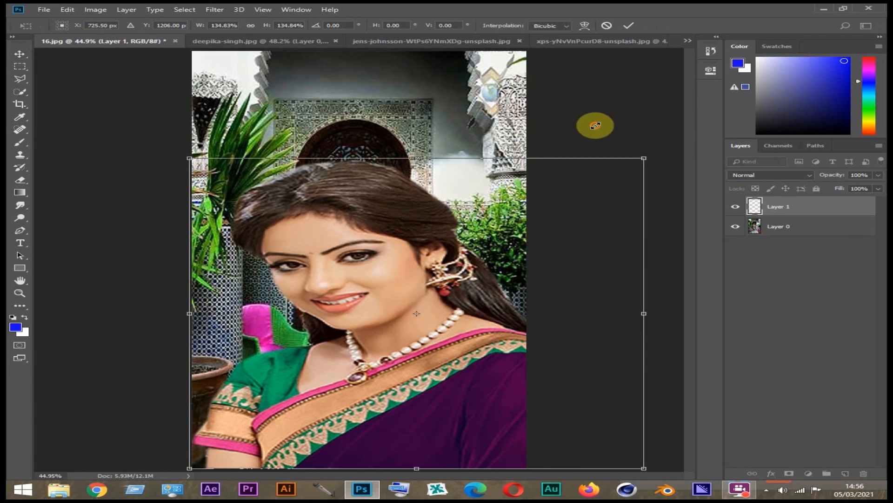
pyautogui.moveTo(420, 285); pyautogui.dragTo(386, 288)
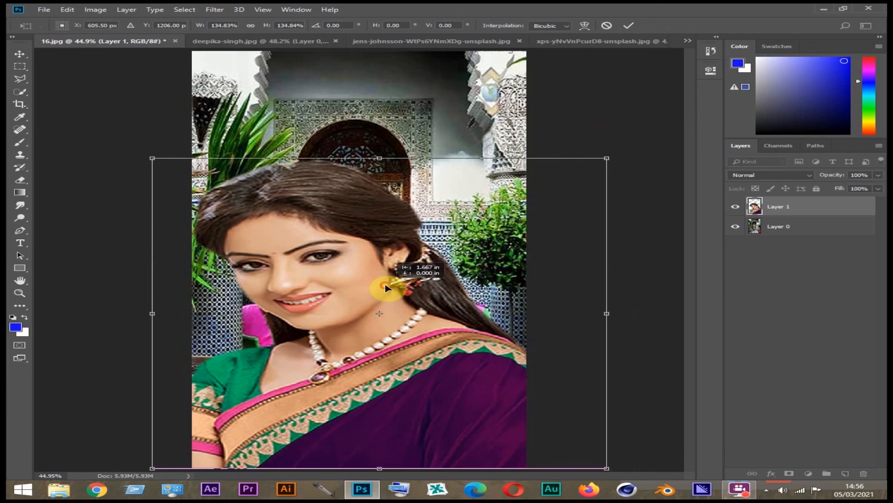
pyautogui.press('Return')
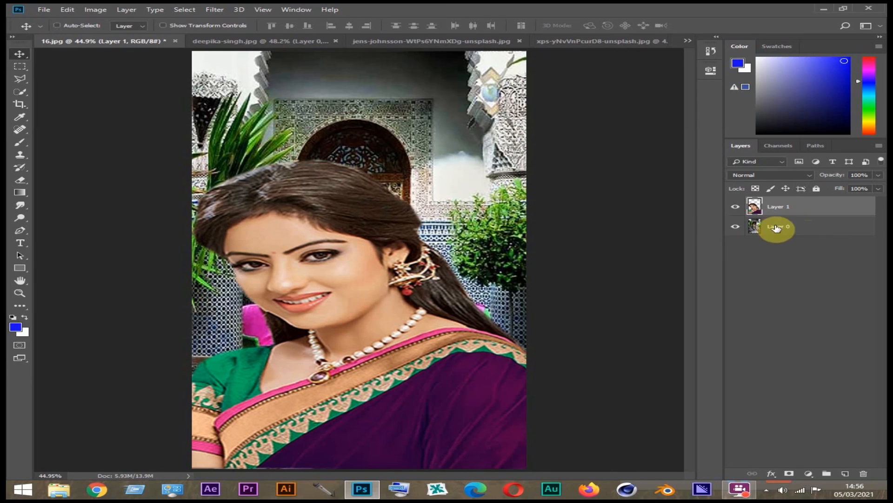
# Step: Hide and show the background layer and the woman's layer in turn to compare the composite
pyautogui.click(736, 227)
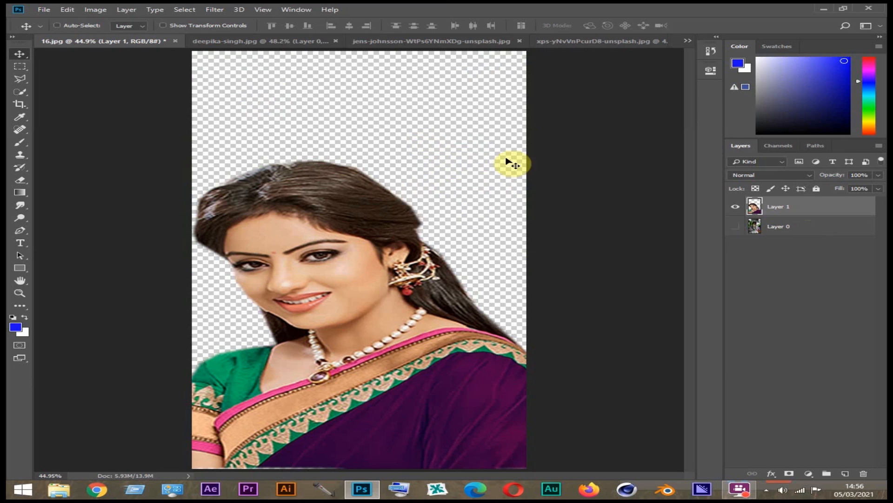
pyautogui.click(736, 226)
pyautogui.click(734, 207)
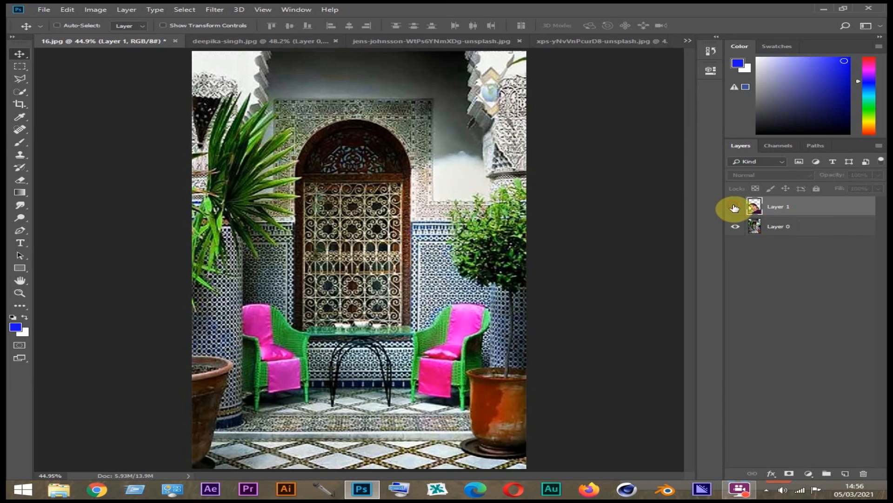
pyautogui.click(736, 207)
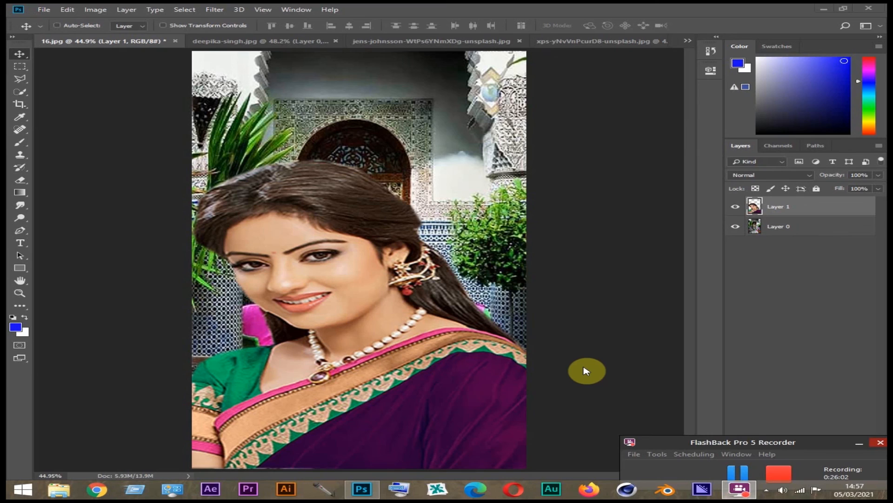